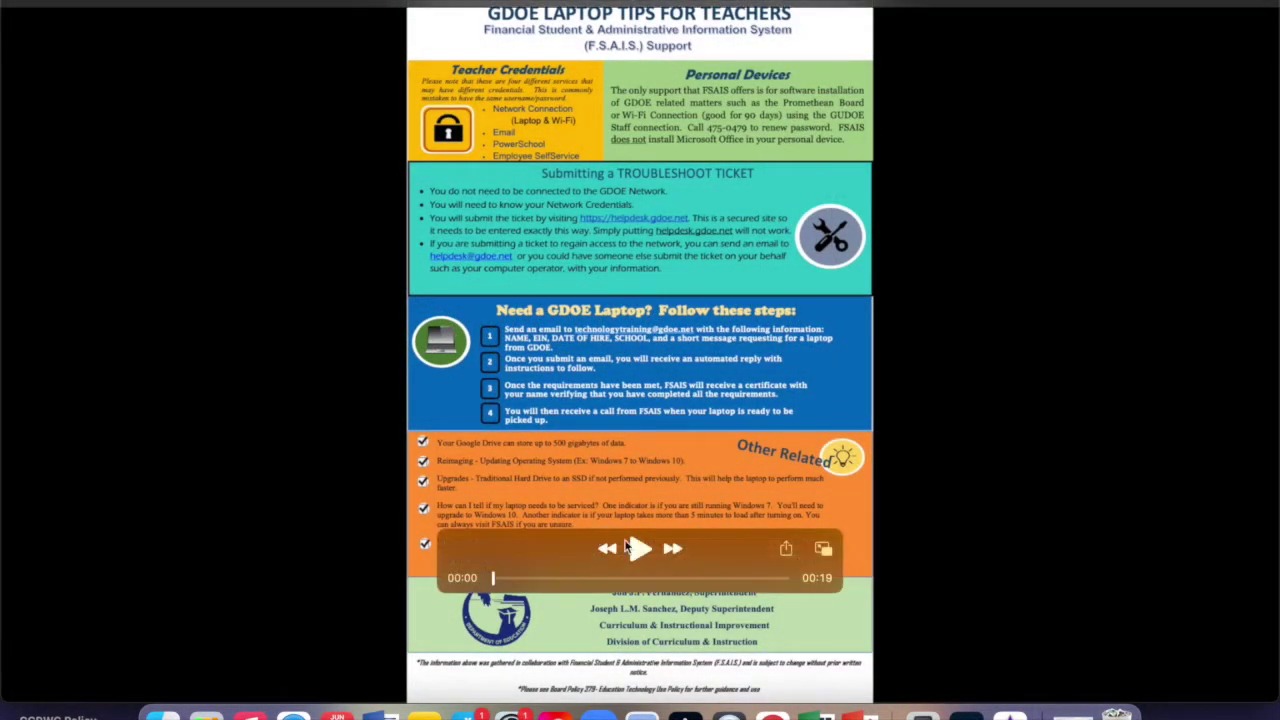
click(641, 552)
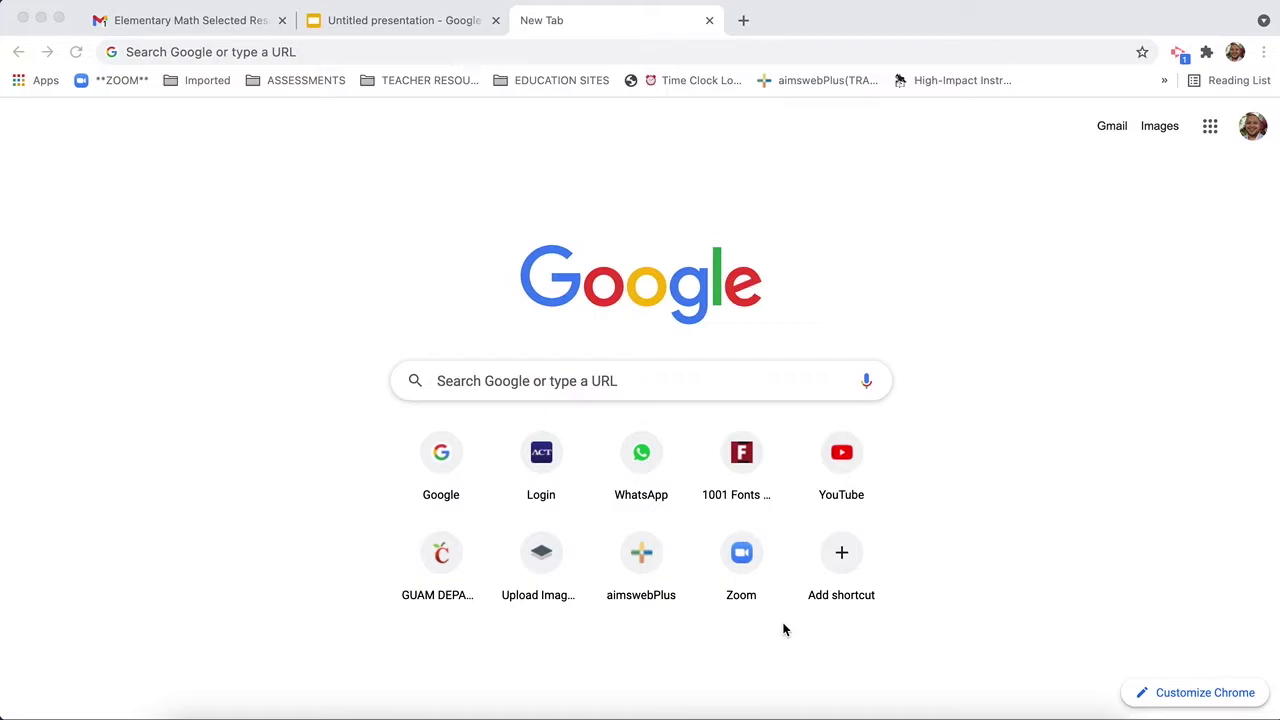
click(465, 54)
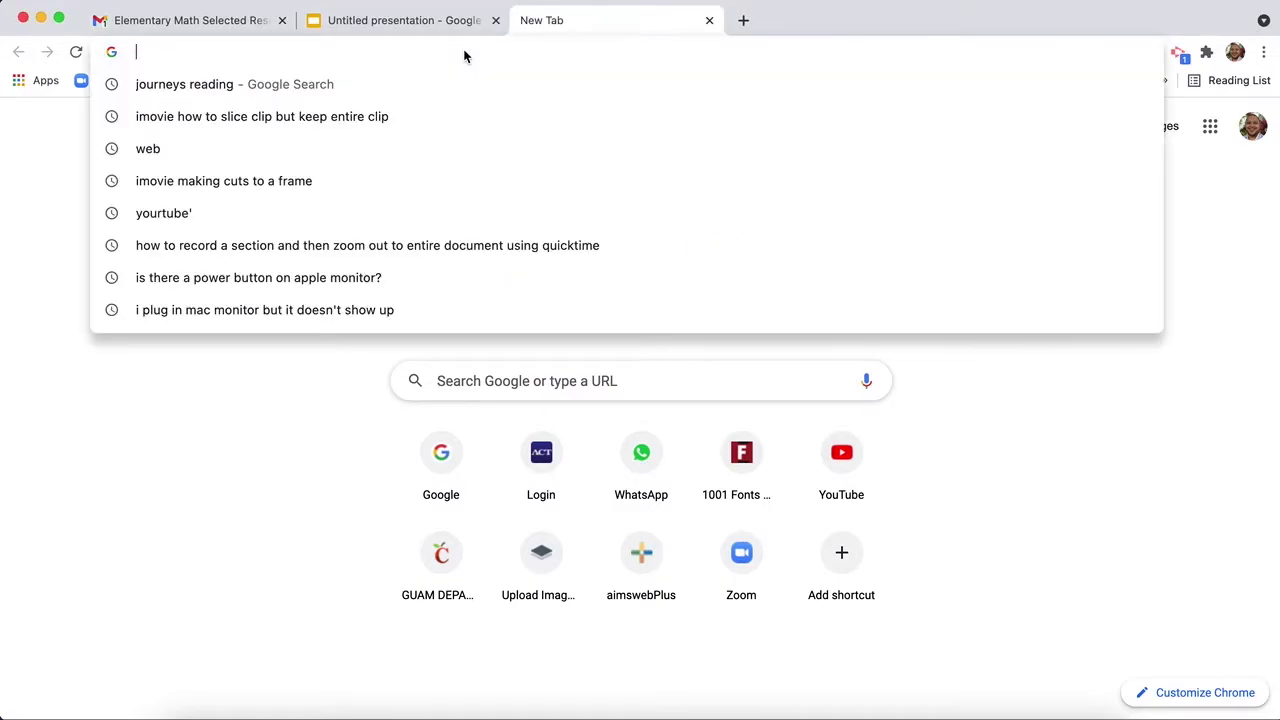
text(htt)
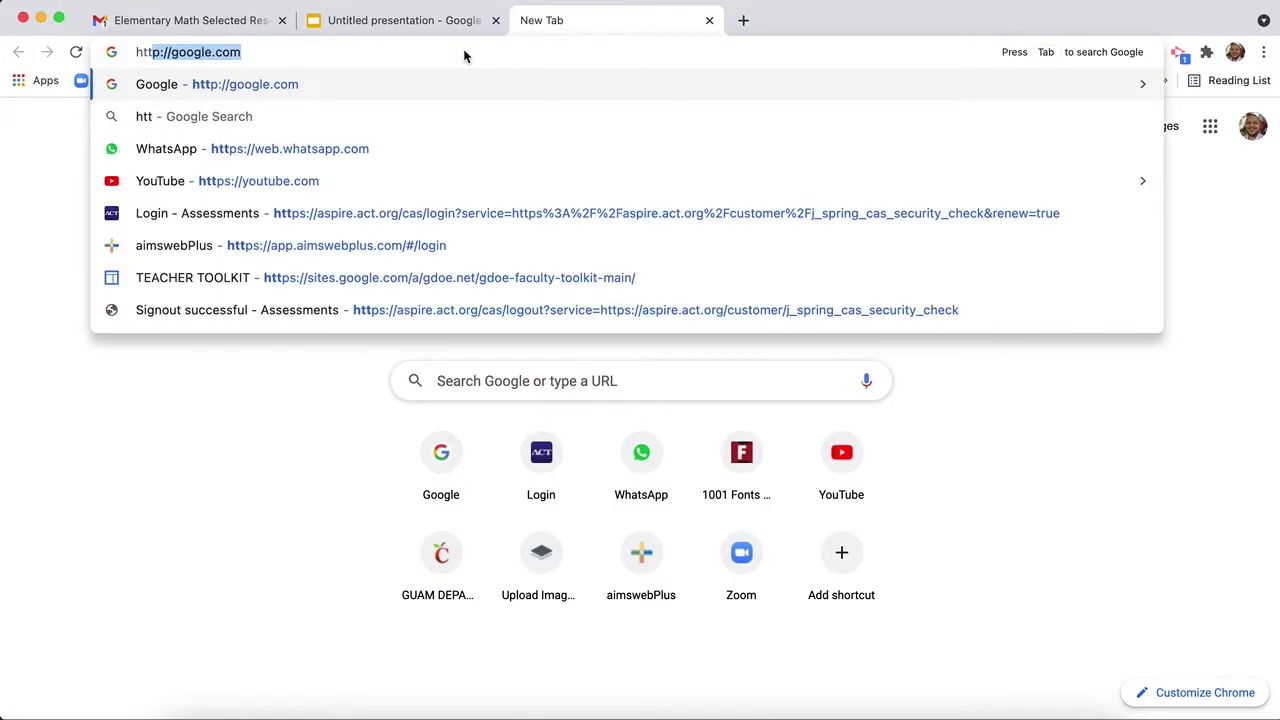
text(ps)
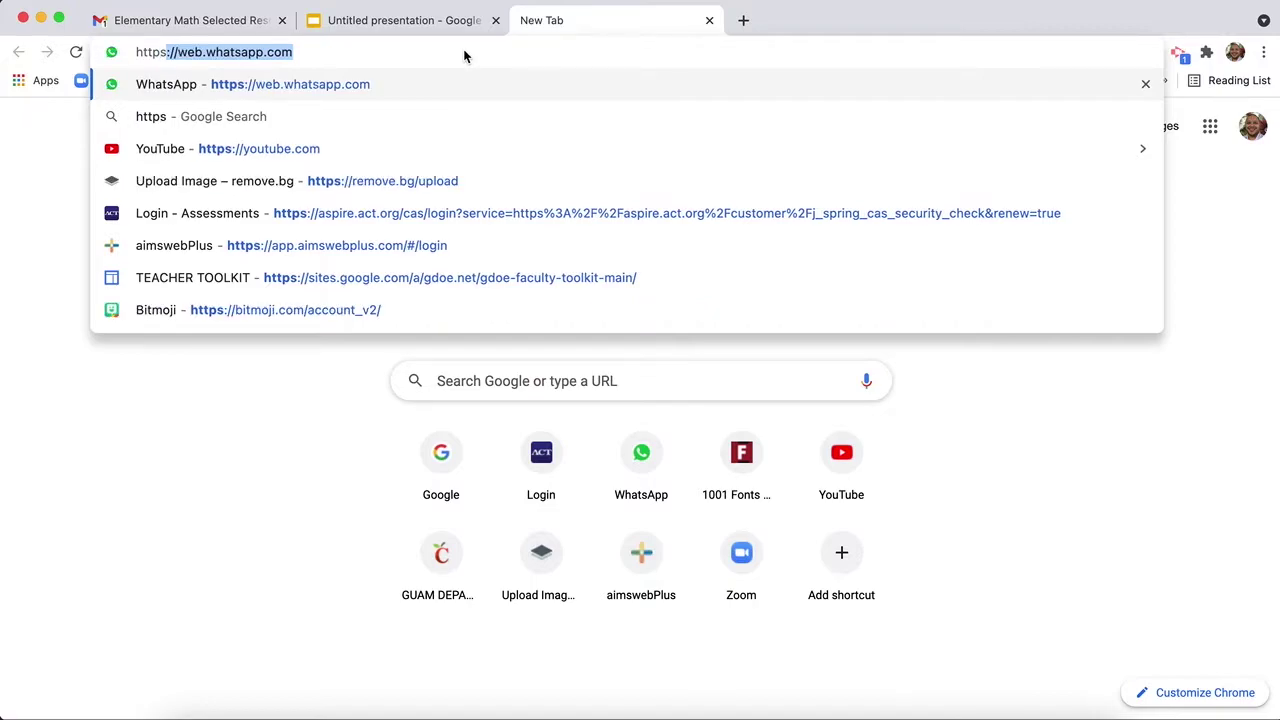
text(://)
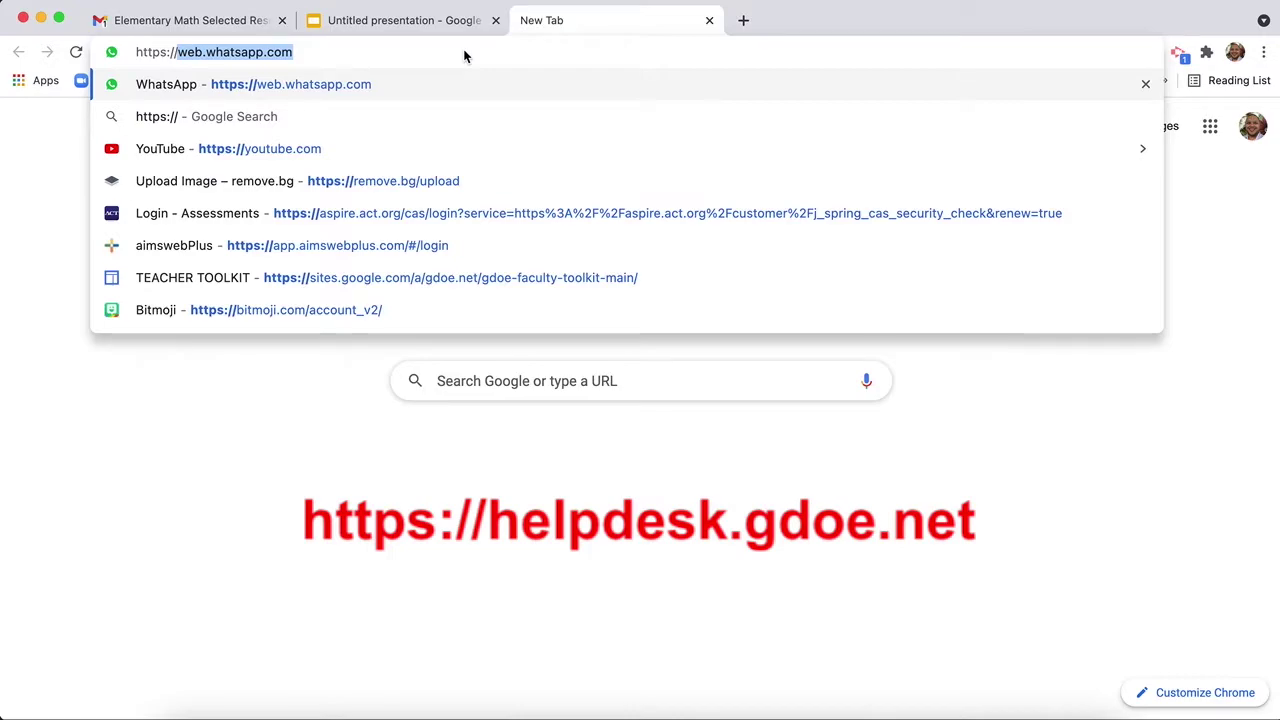
text(helpdesk)
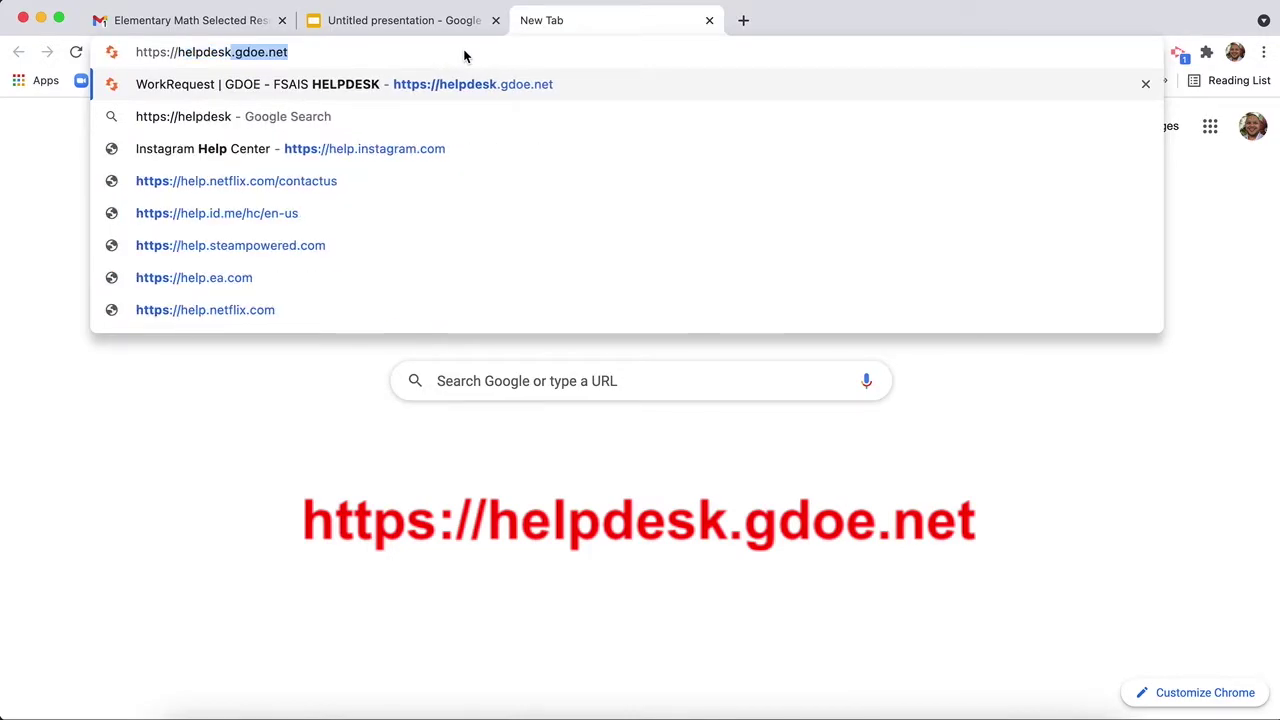
text(.gdoe.net)
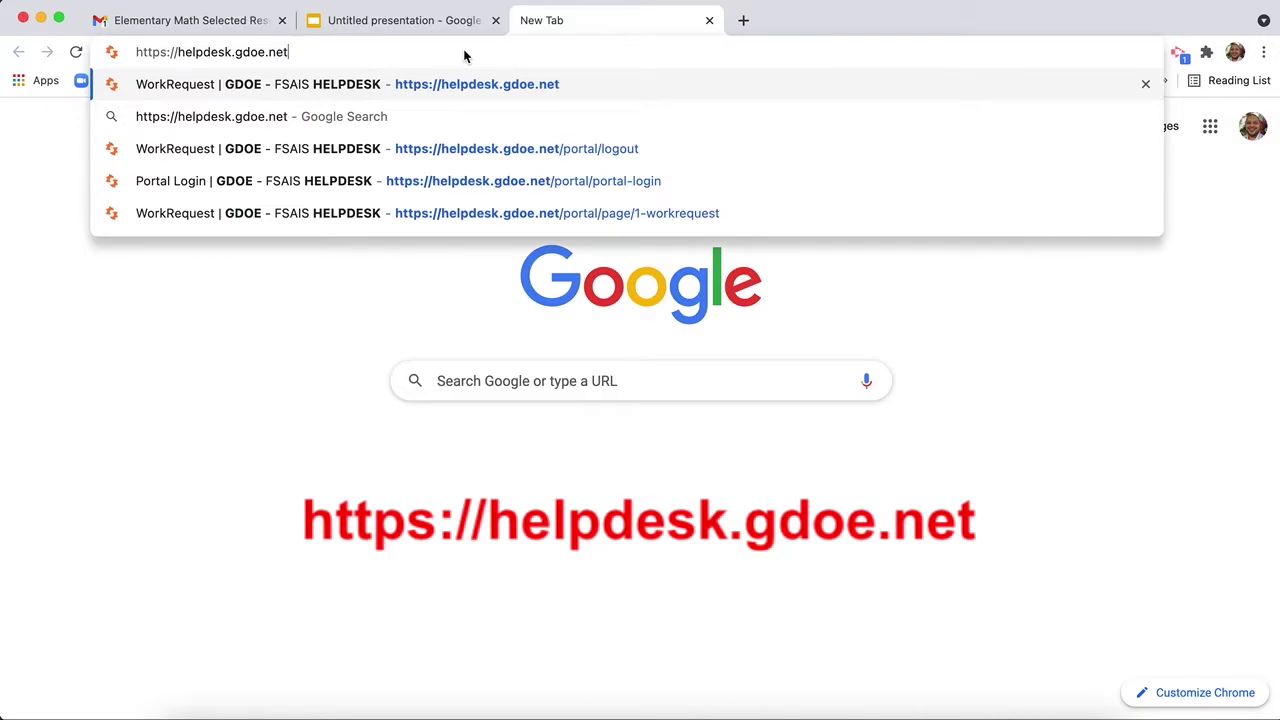
key(Return)
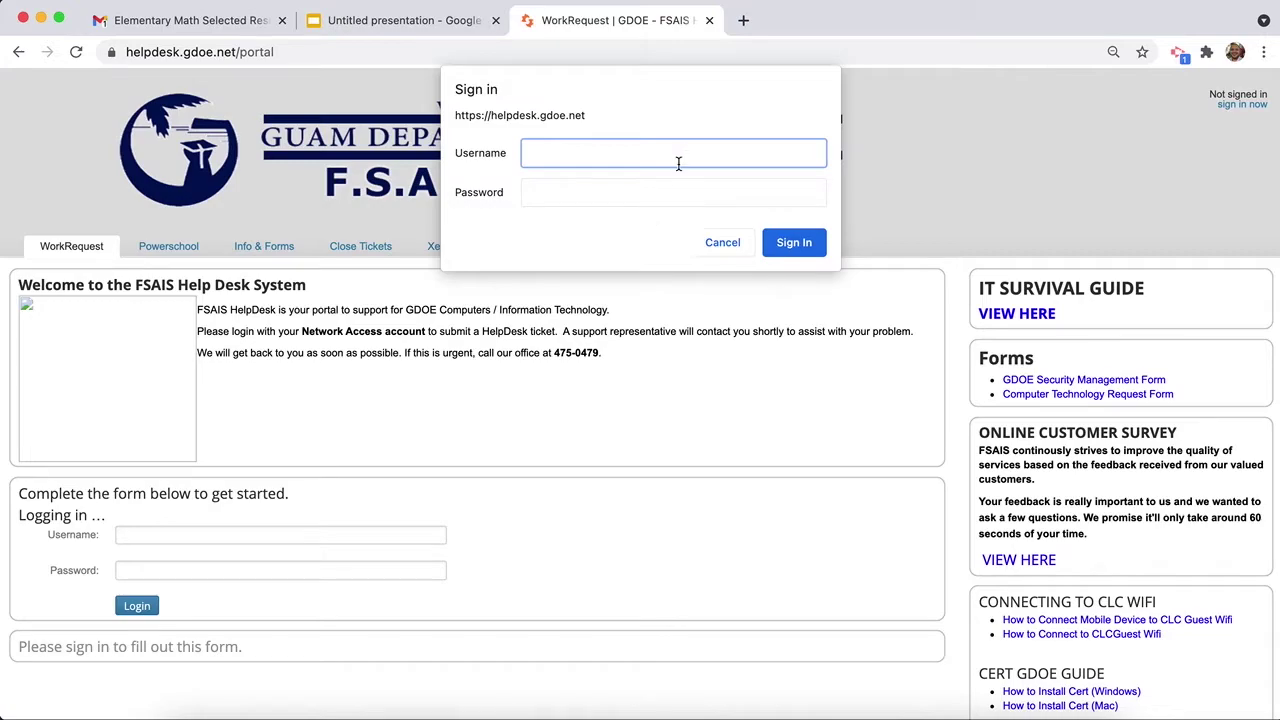
- Open the help desk's portal login page, dismissing the browser's sign-in prompts before and after it loads
click(725, 242)
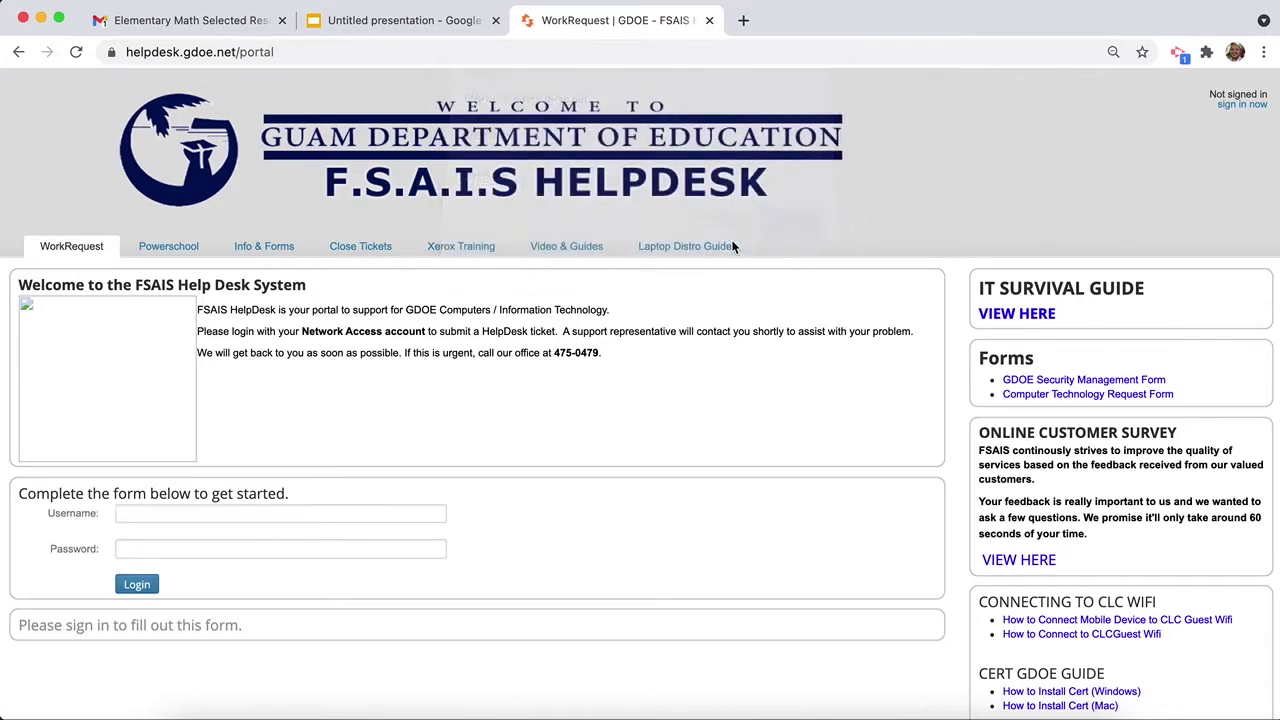
click(1235, 106)
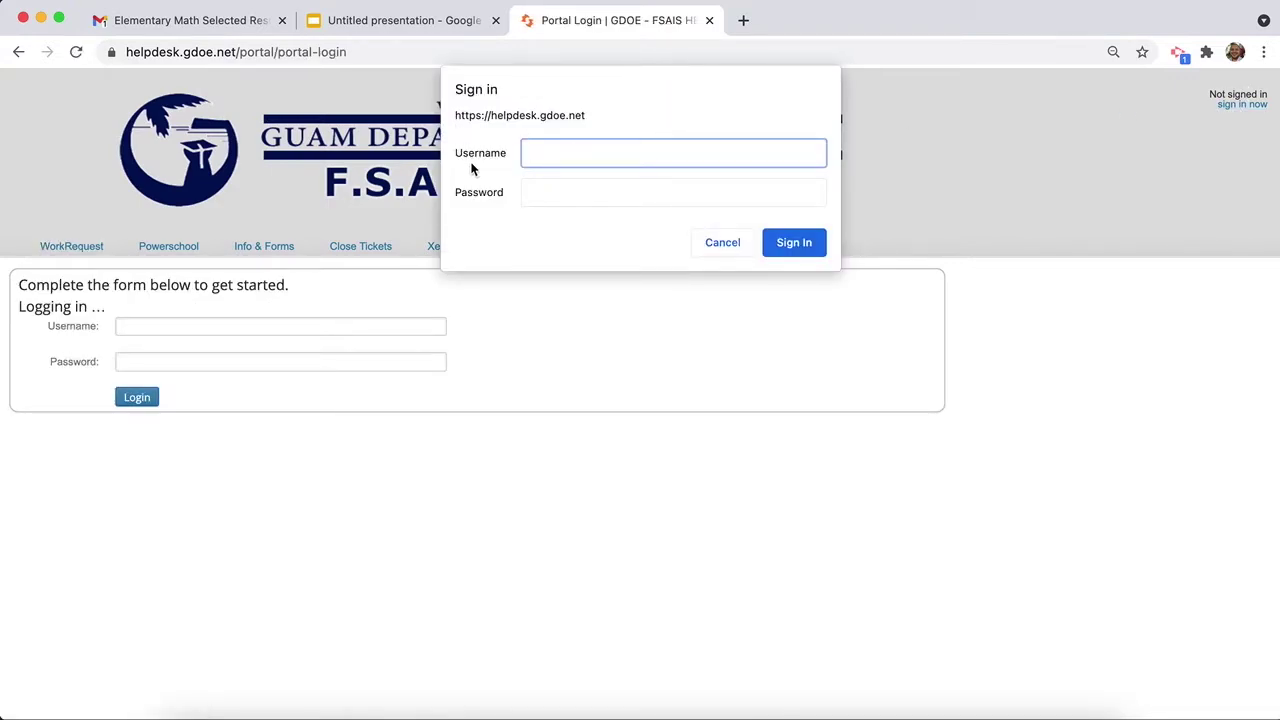
click(727, 243)
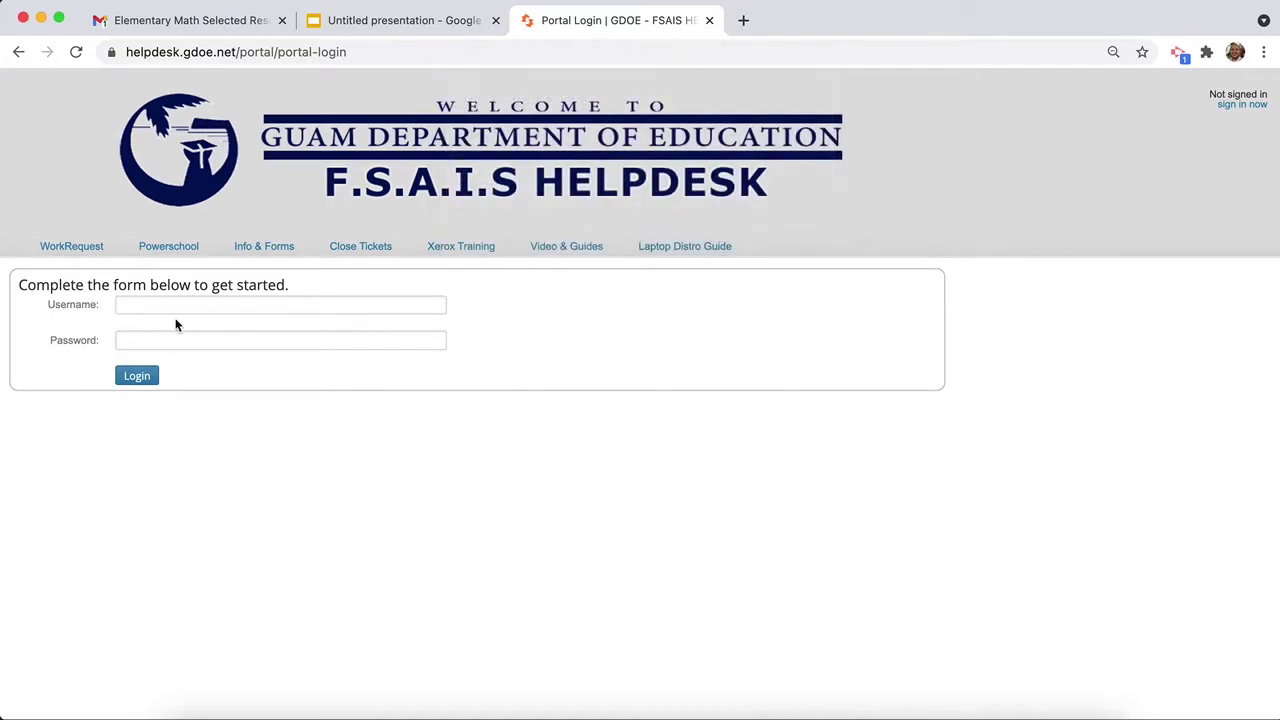
- Log in to the help desk portal with the saved username and the account password
click(176, 305)
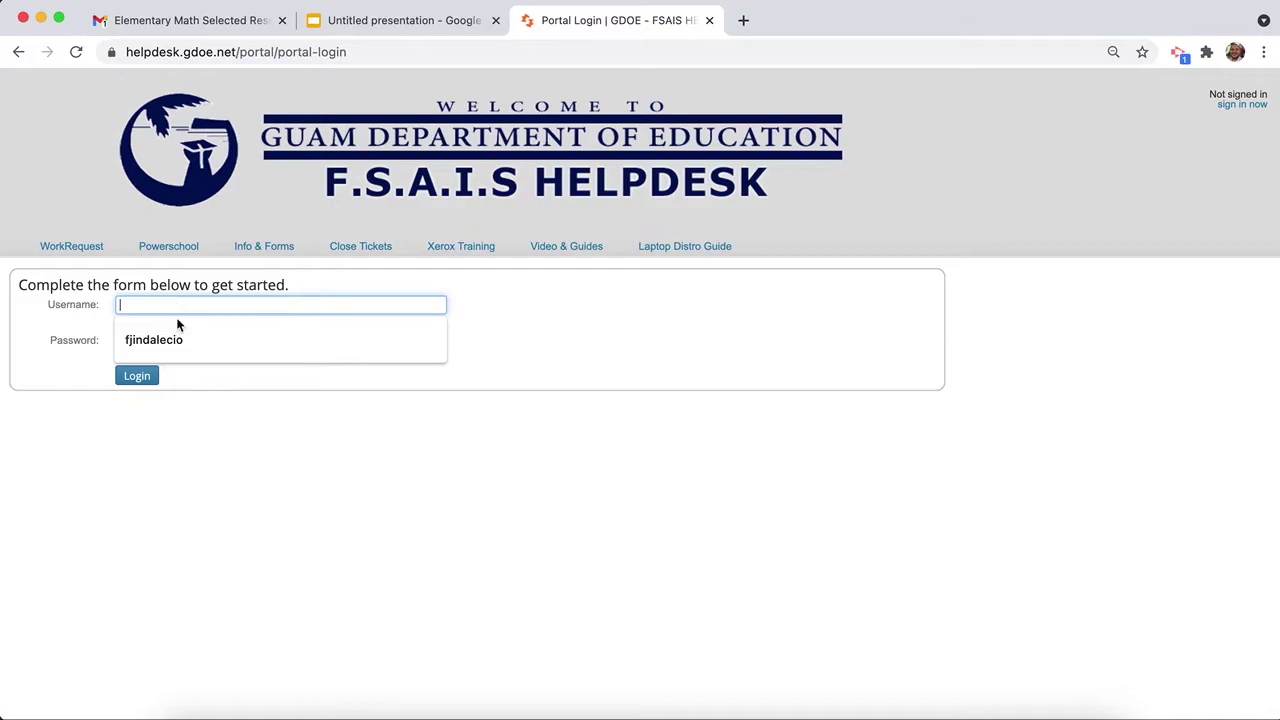
click(175, 341)
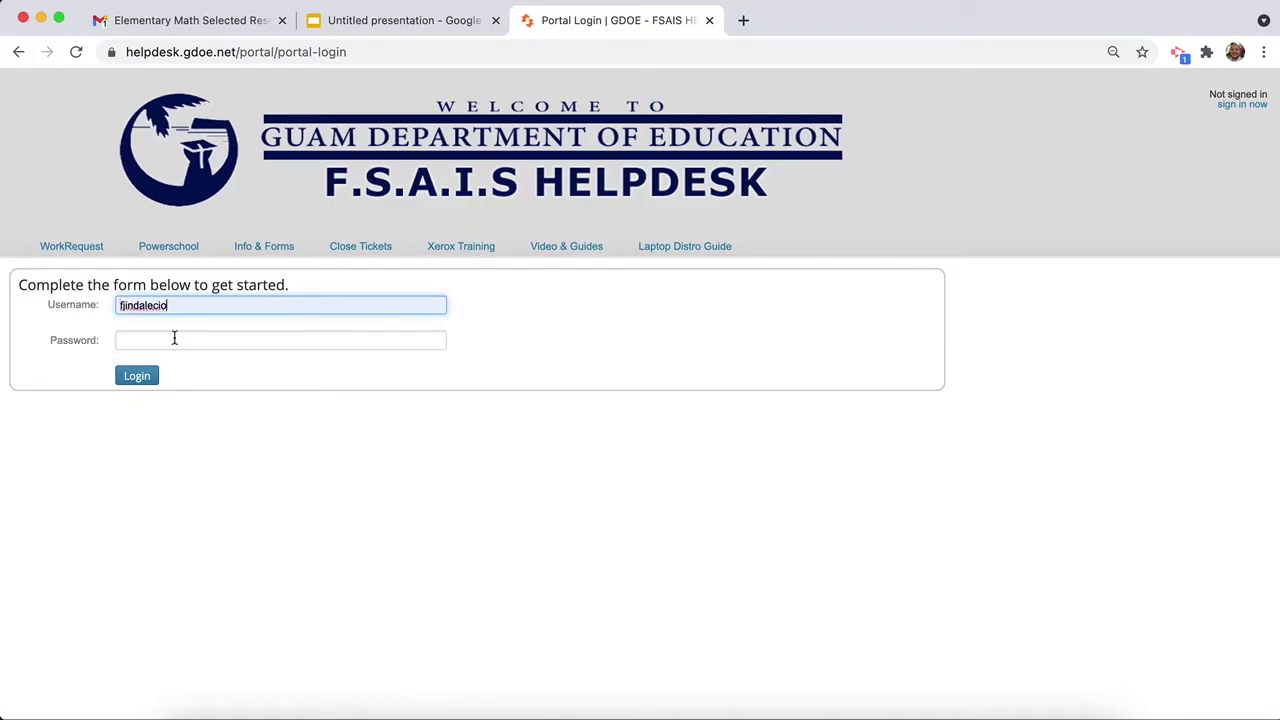
click(174, 338)
text(••••)
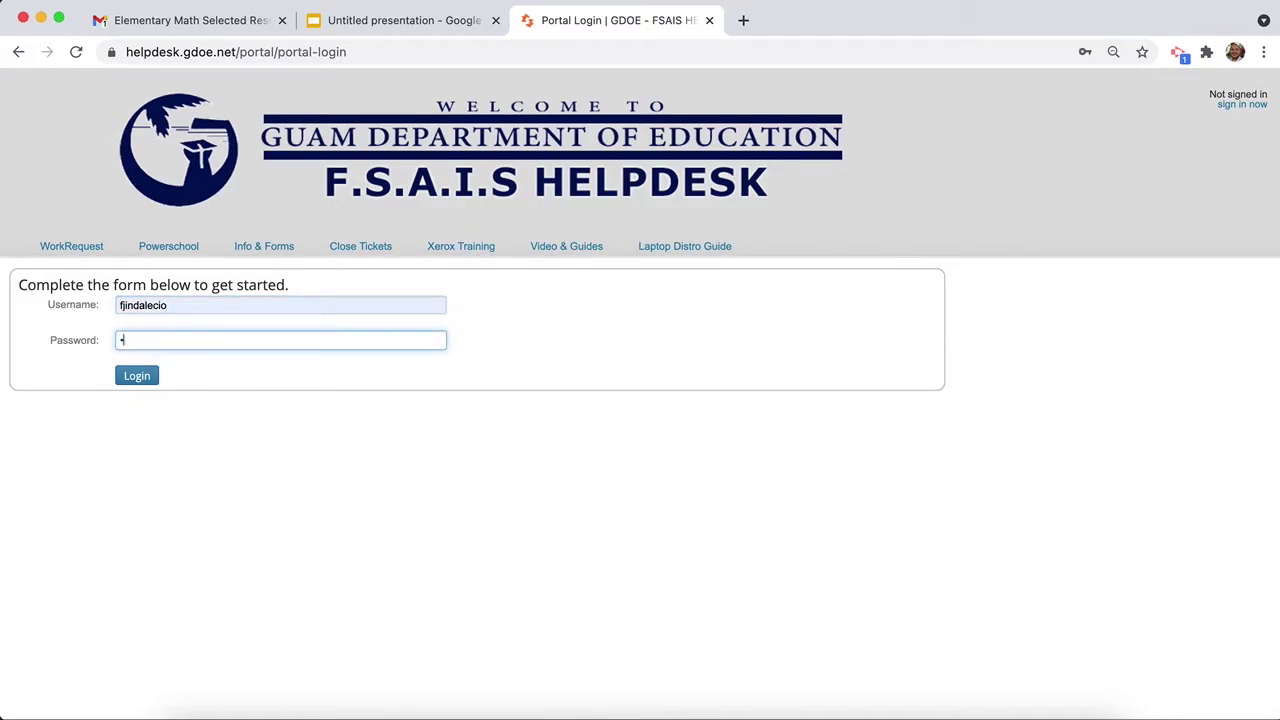
text(••••••)
key(Return)
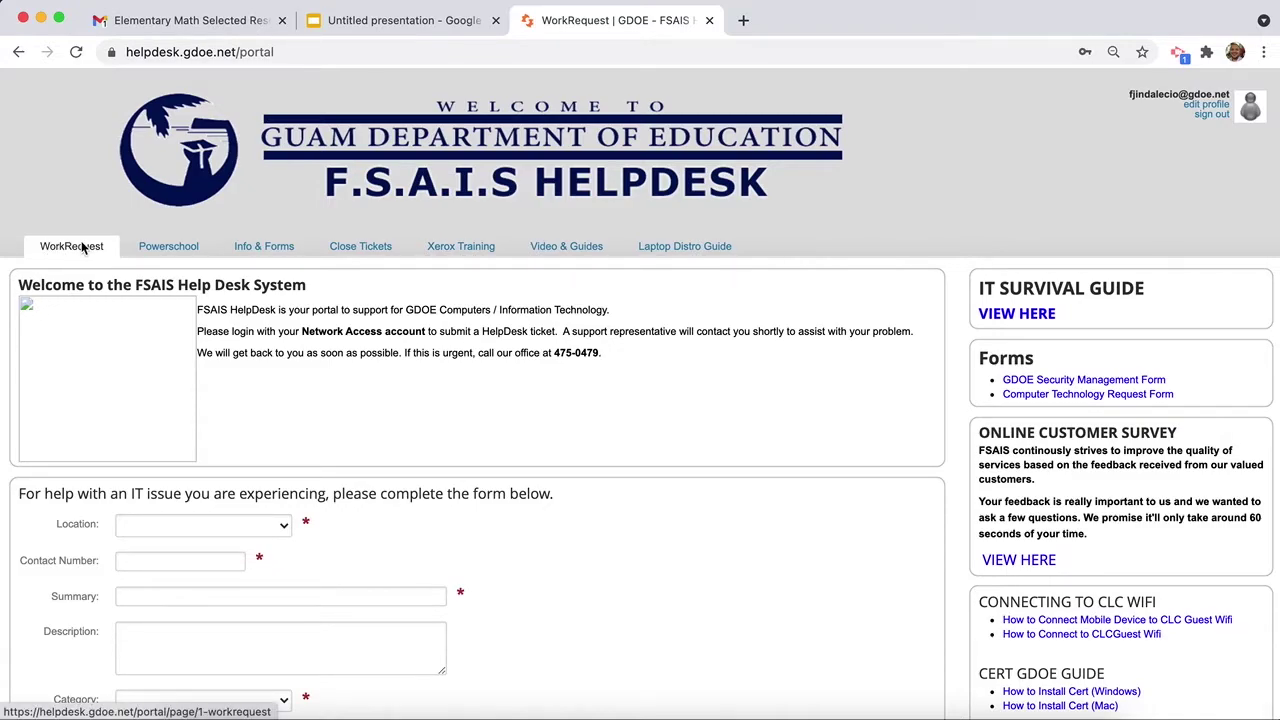
- Examine the WorkRequest page from the welcome text through the IT issue form's fields and attachment section
scroll(82, 246, down, 2)
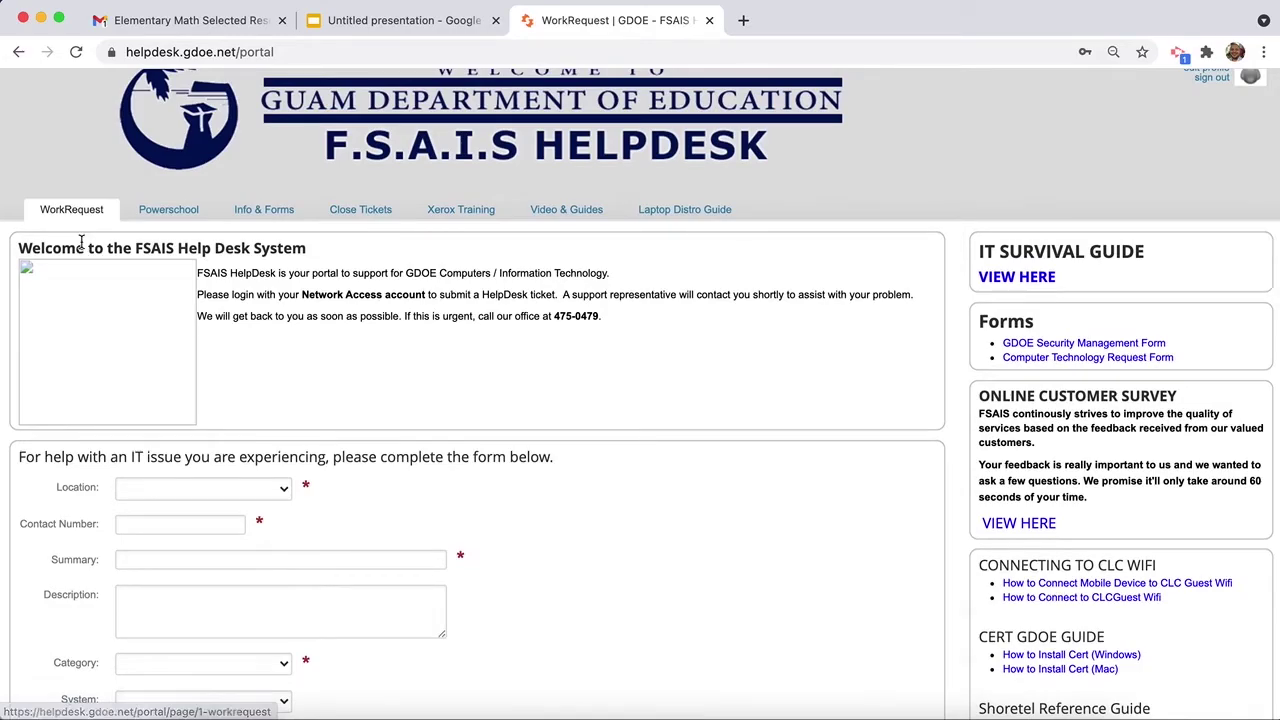
scroll(82, 244, down, 20)
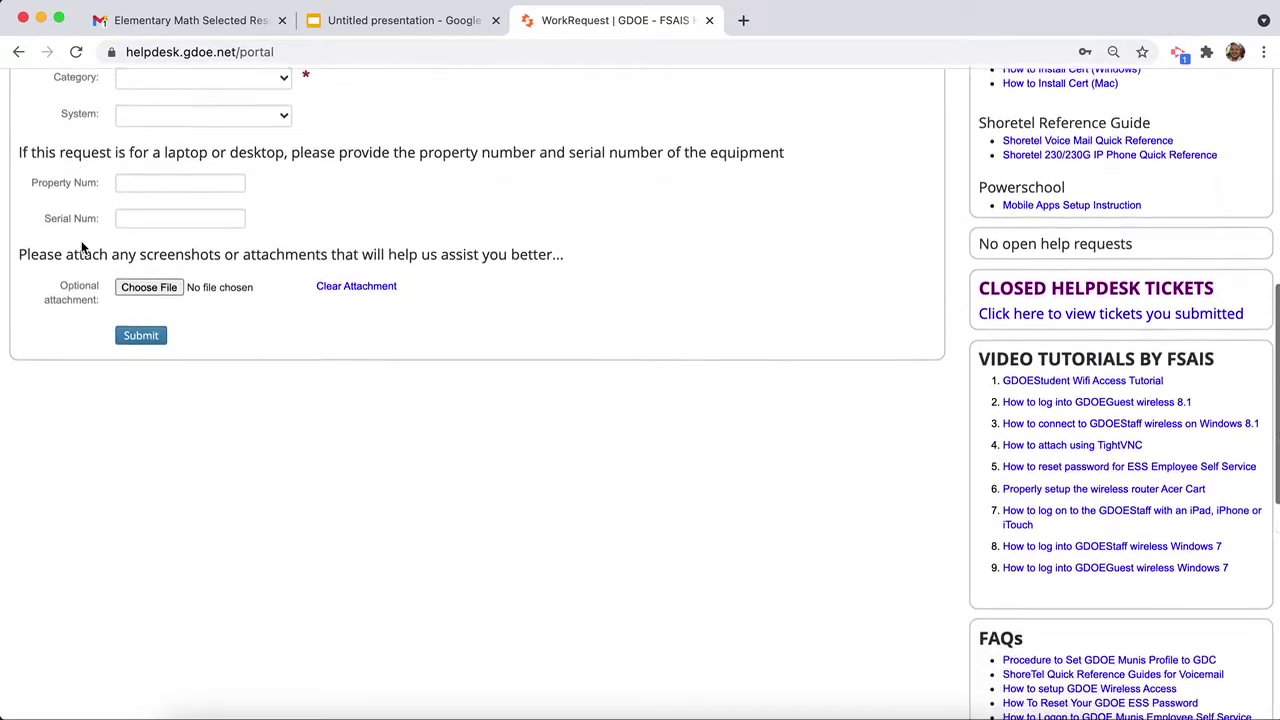
scroll(82, 246, up, 15)
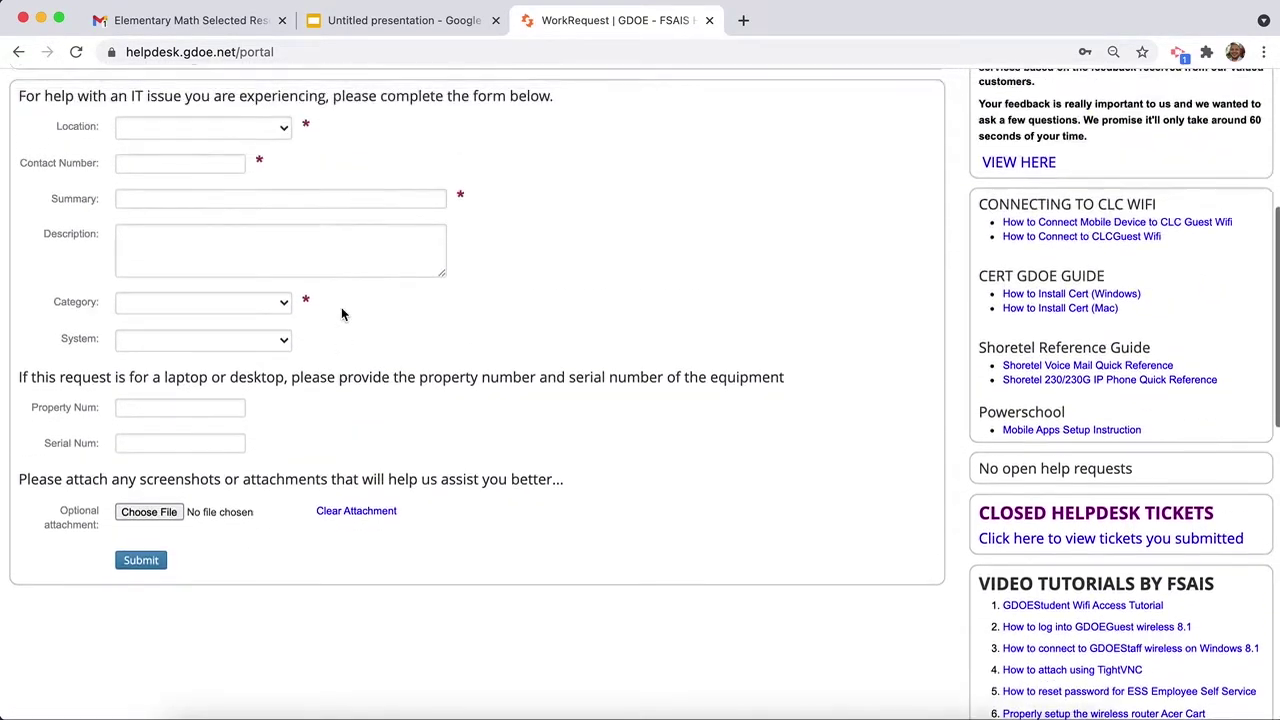
scroll(341, 314, down, 6)
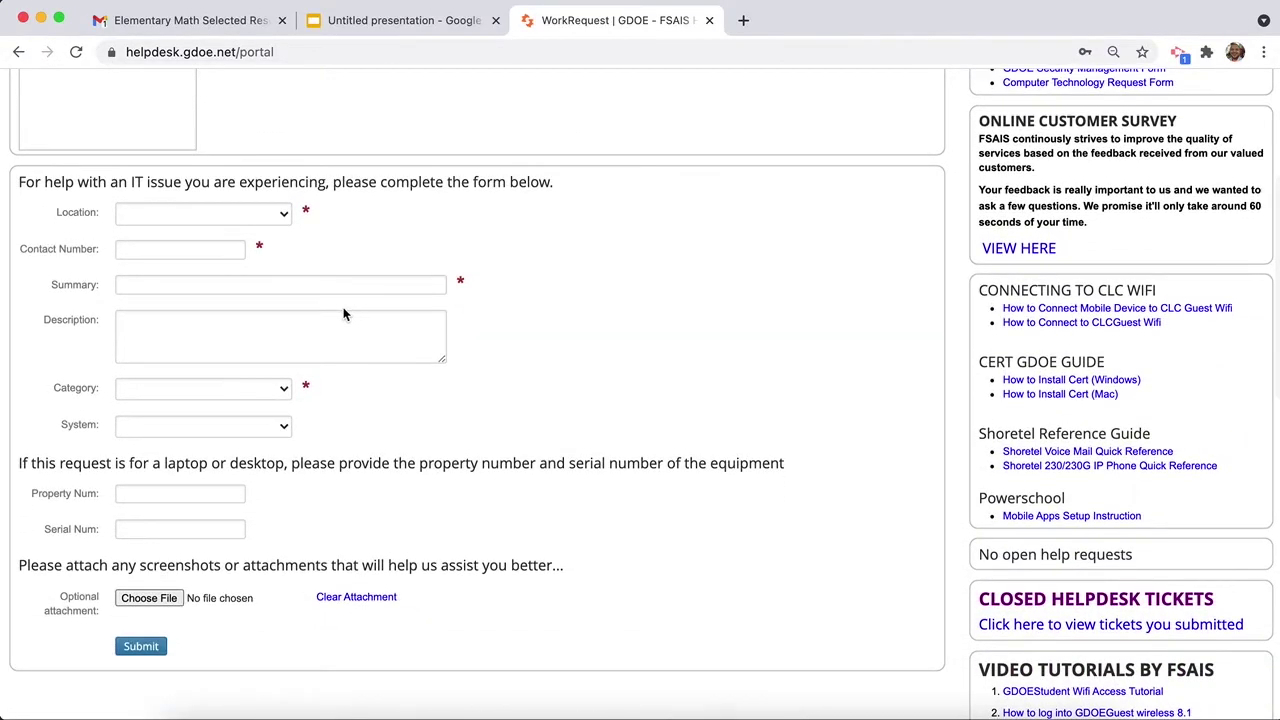
scroll(343, 314, up, 4)
scroll(343, 314, down, 1)
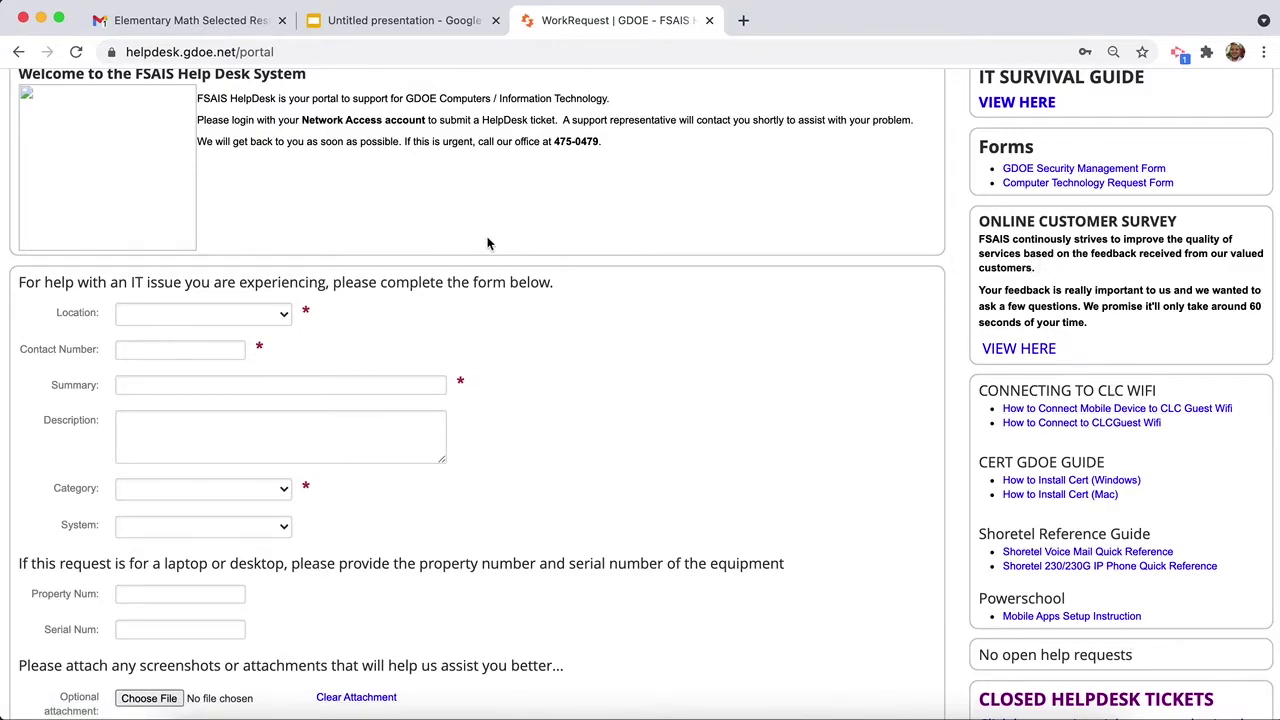
scroll(488, 243, up, 3)
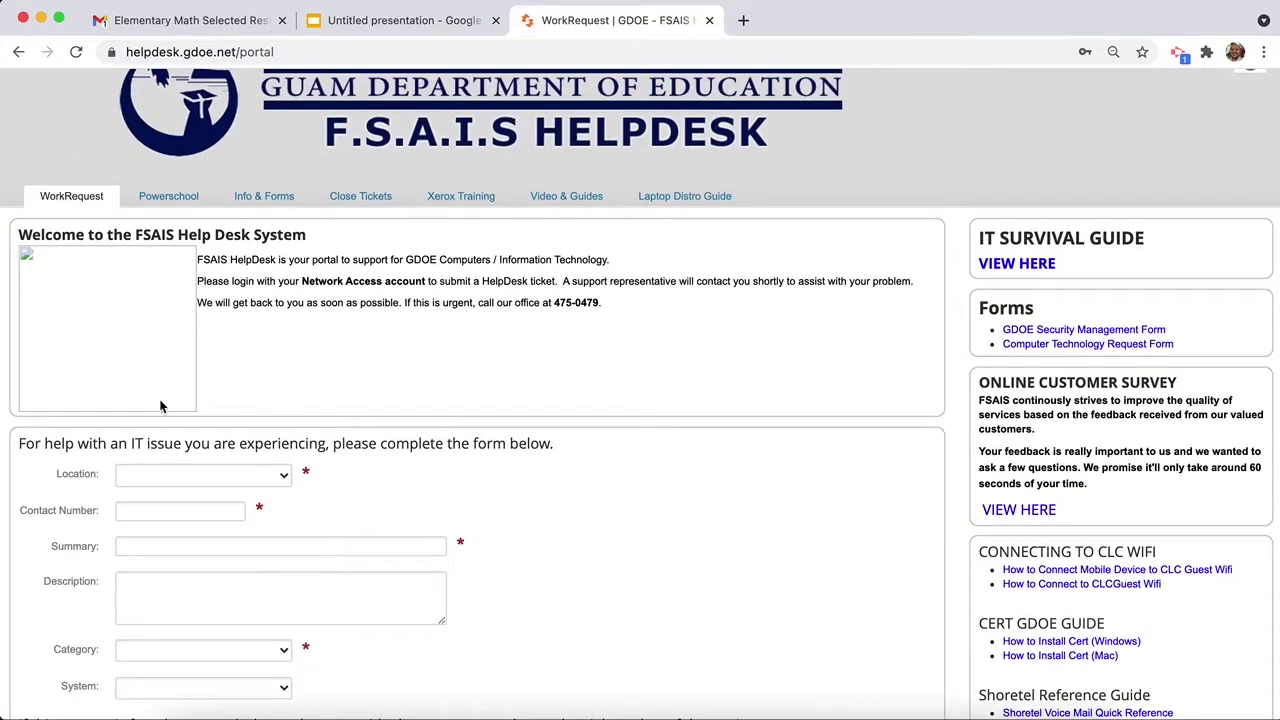
scroll(160, 405, up, 1)
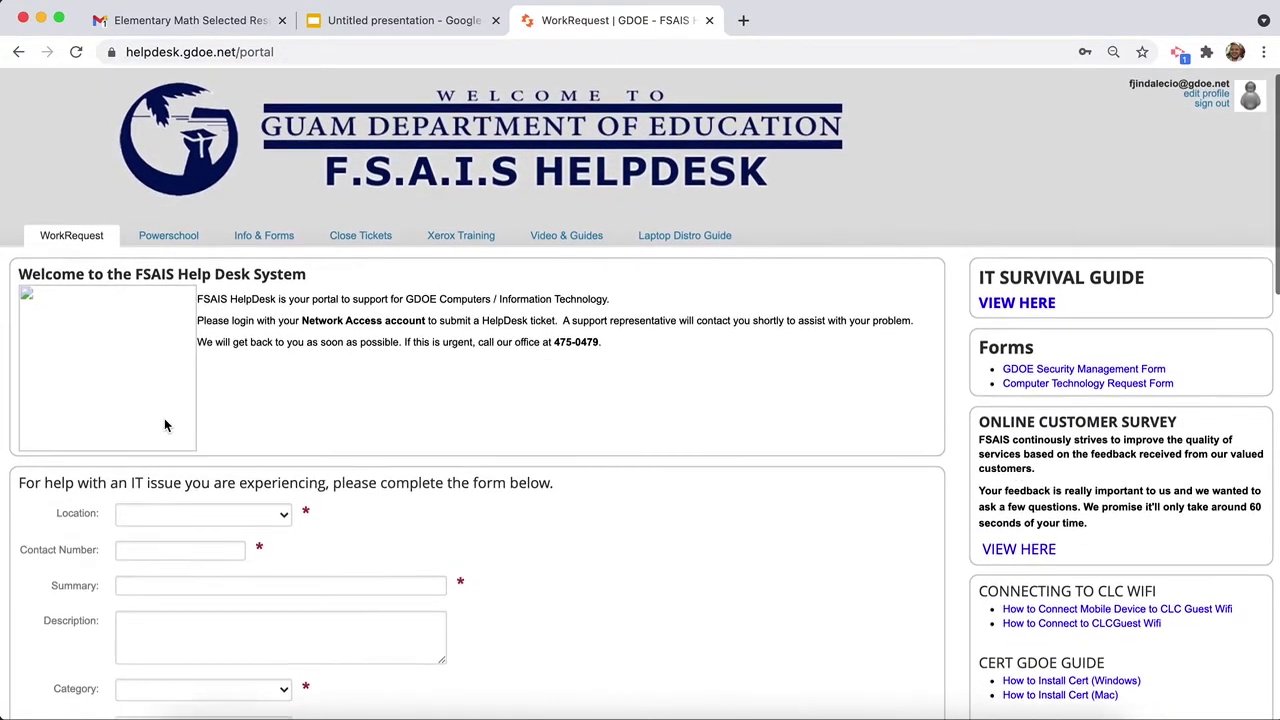
scroll(165, 425, down, 2)
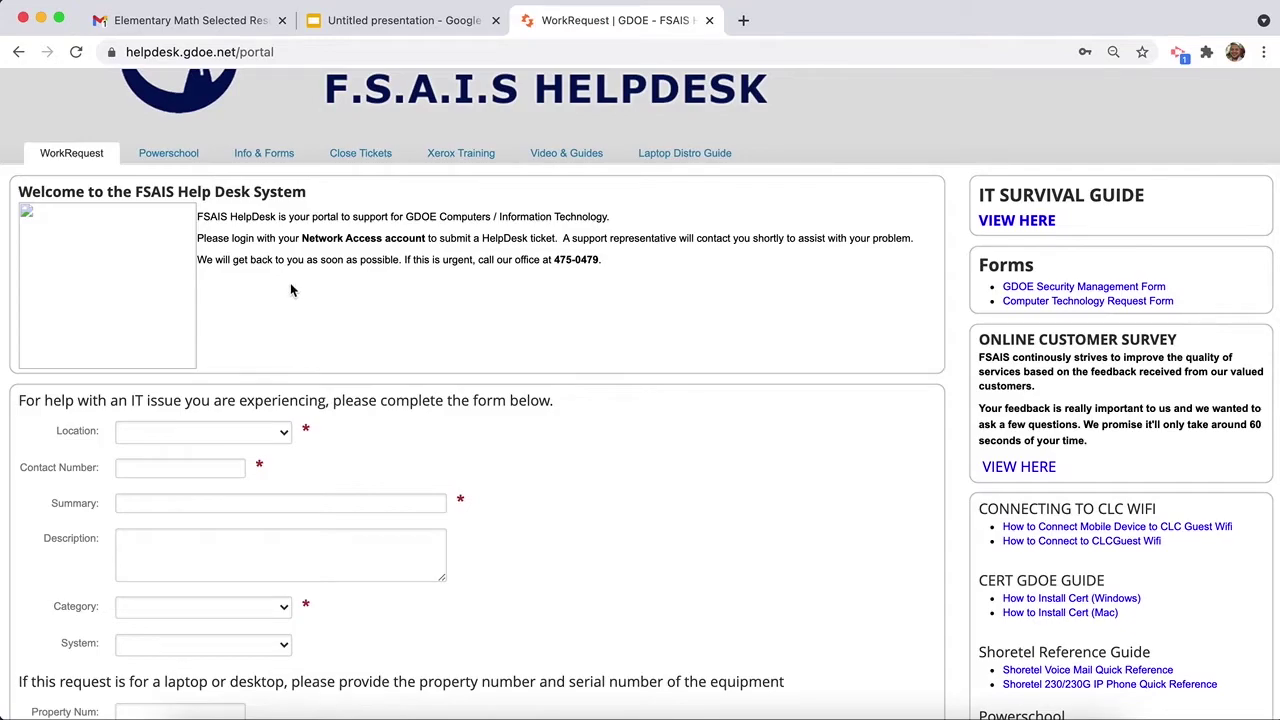
scroll(314, 283, down, 3)
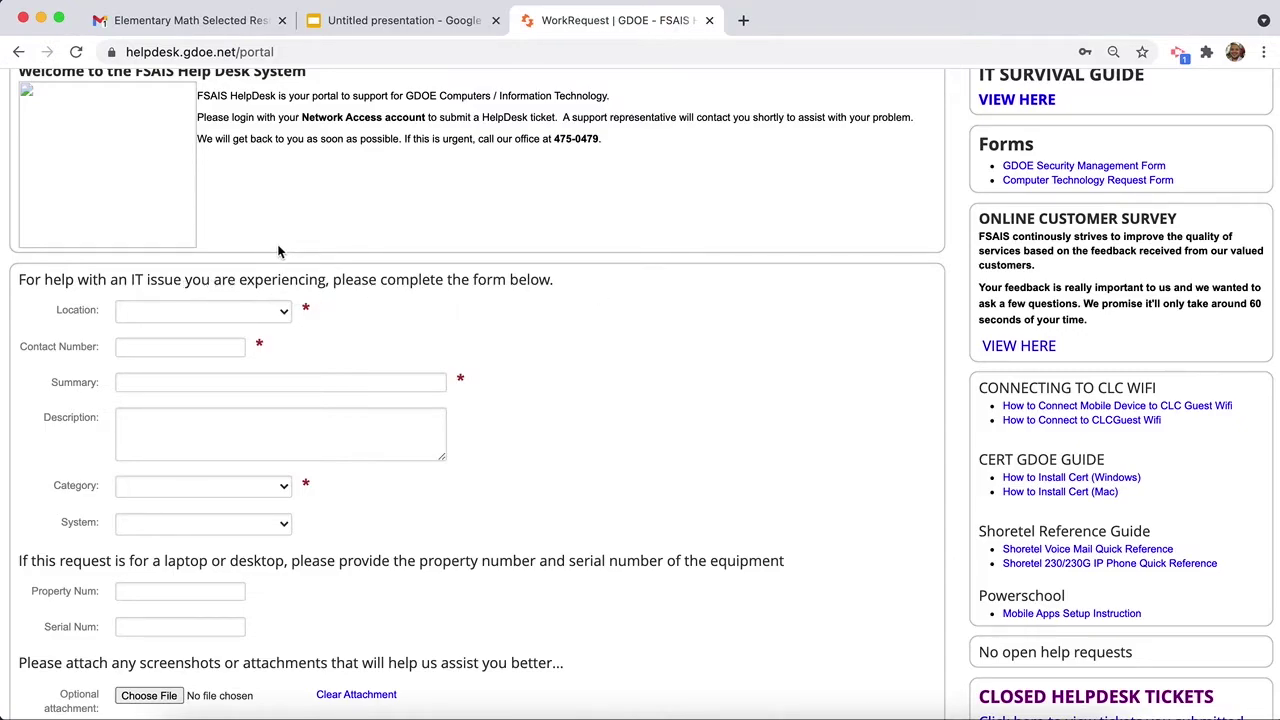
- Set the work request's location to CURRICULUM & INSTRUCTION
click(284, 312)
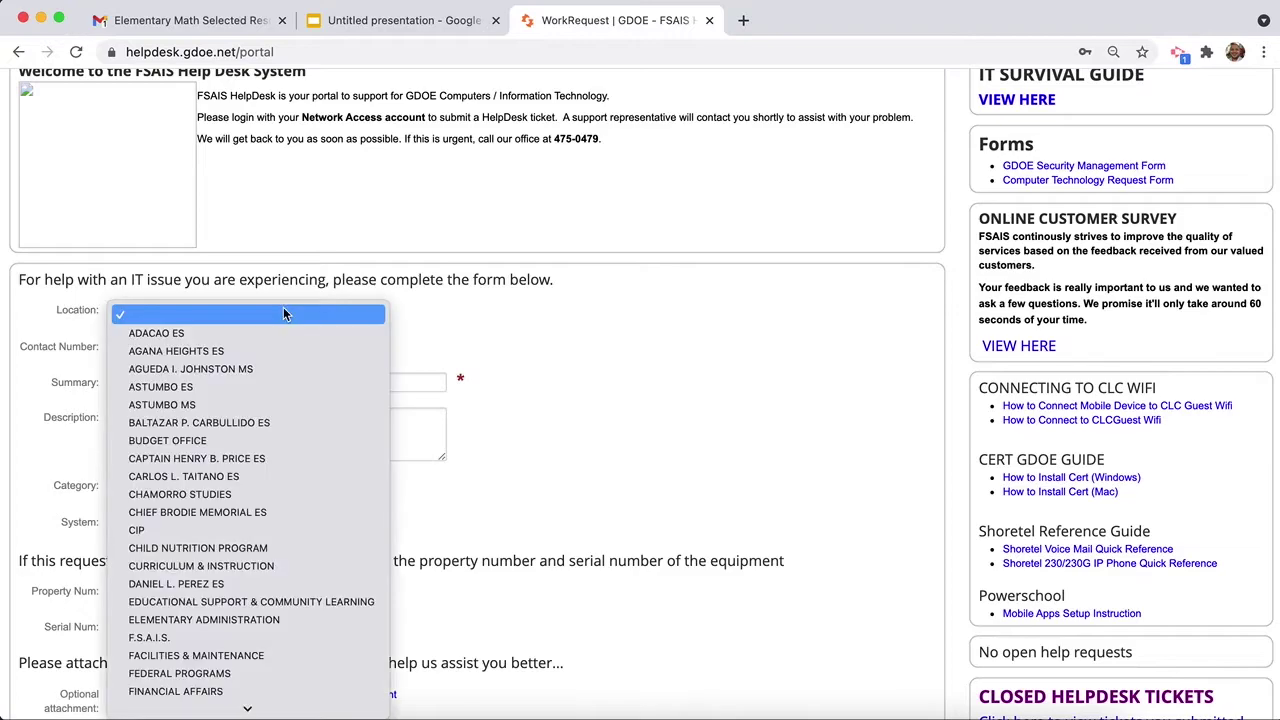
scroll(265, 405, down, 5)
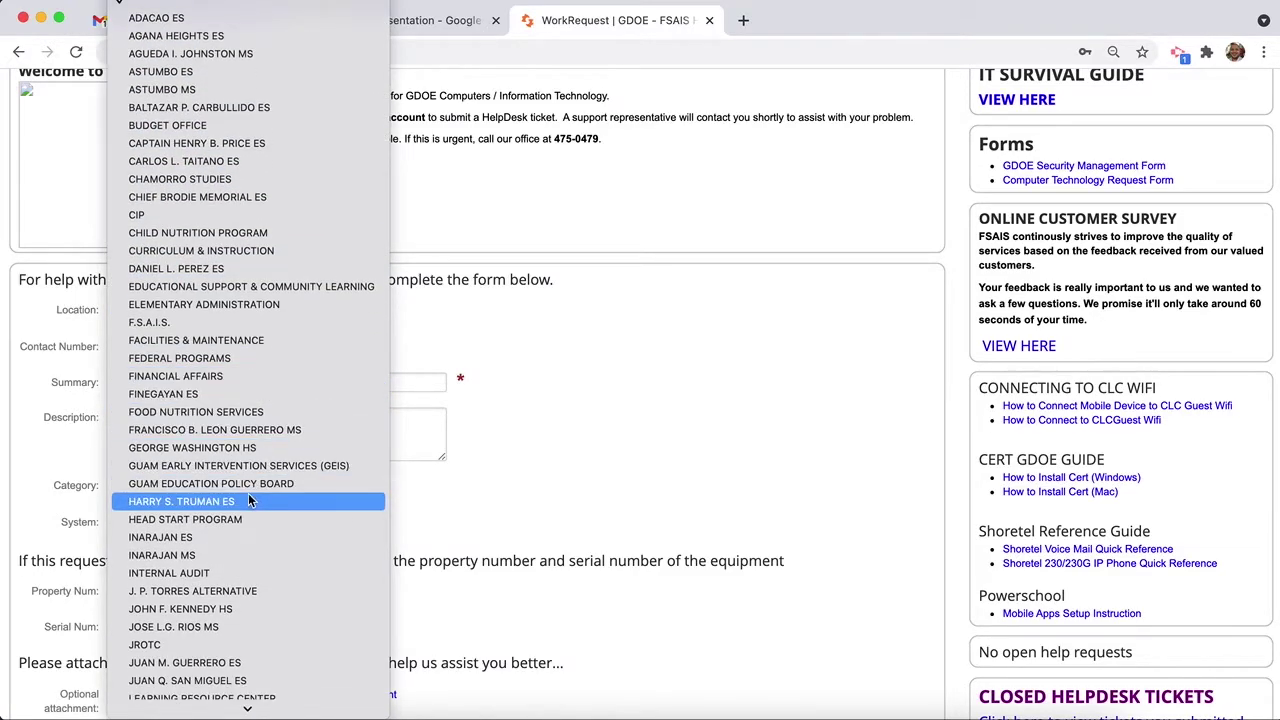
scroll(250, 500, down, 5)
scroll(250, 500, up, 5)
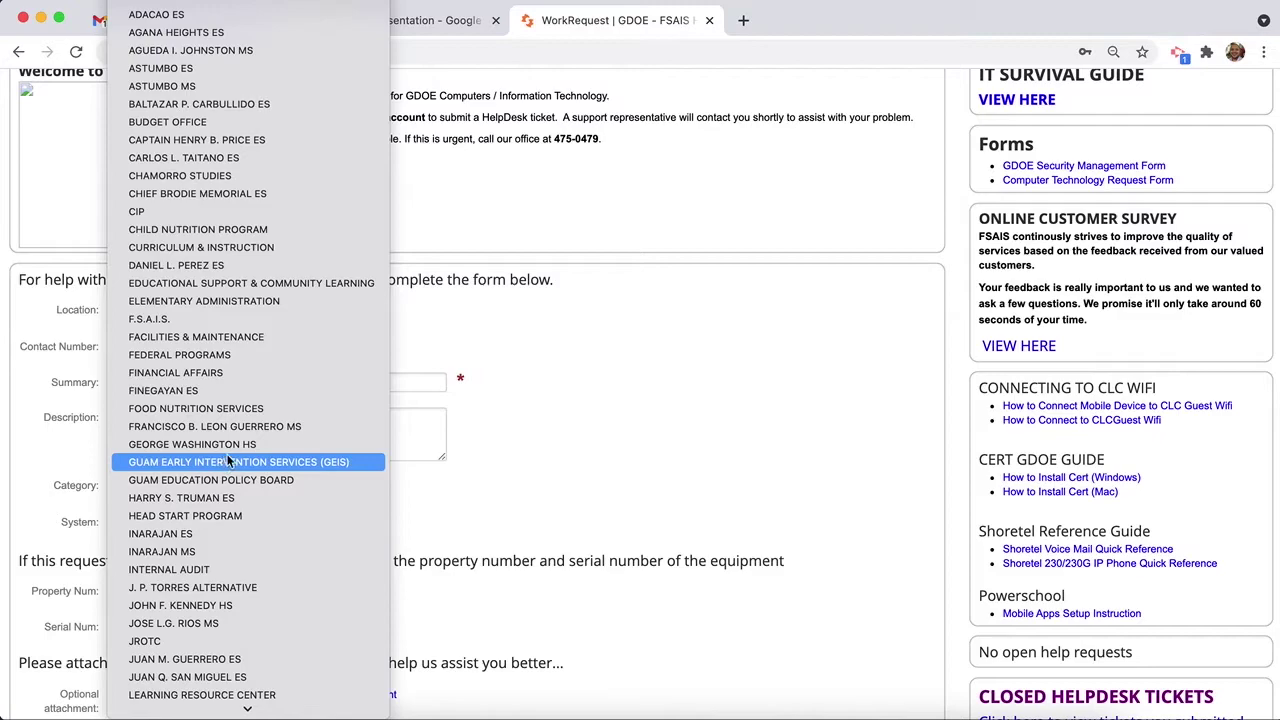
click(236, 254)
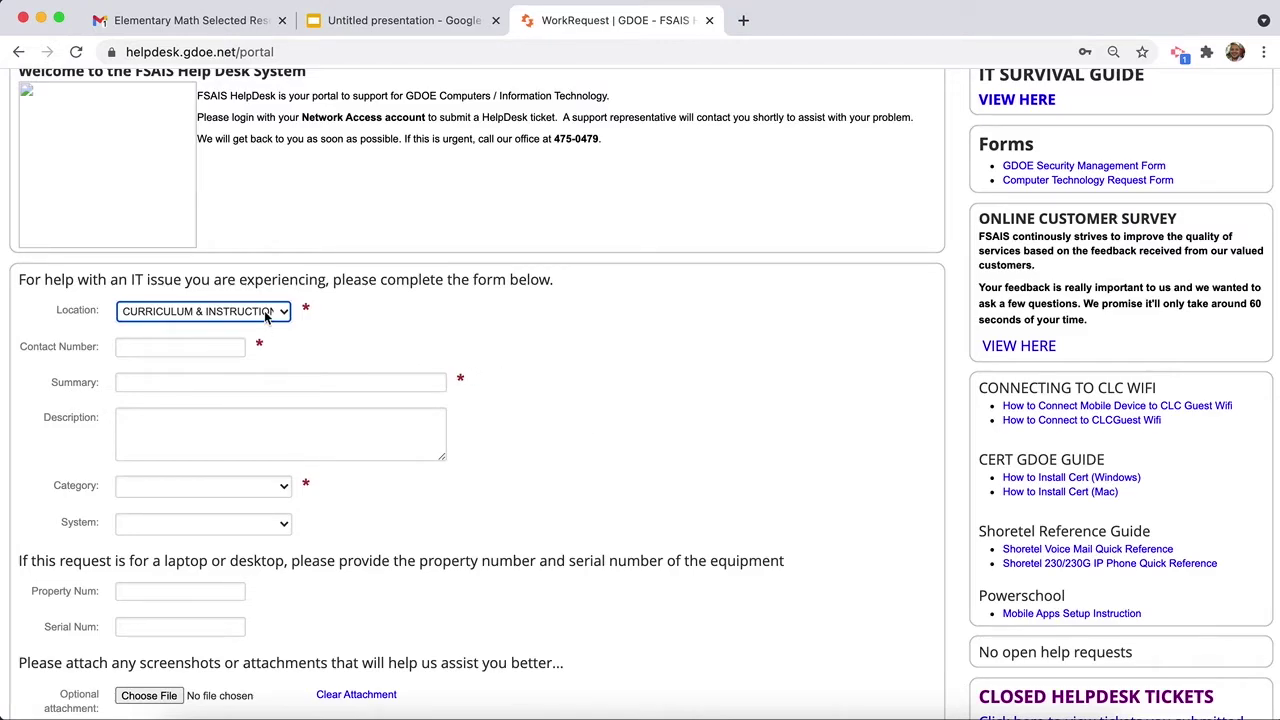
- Enter the requester's phone number as the contact number of the work request
click(199, 345)
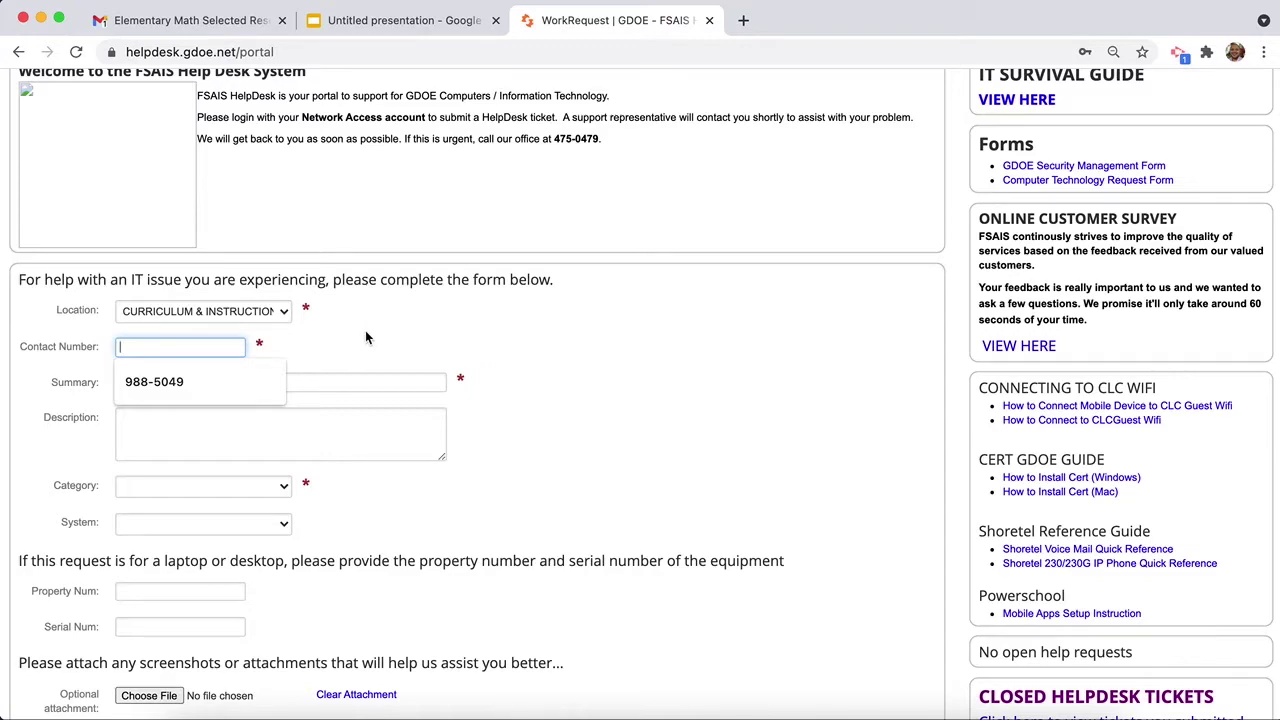
text(300-2251)
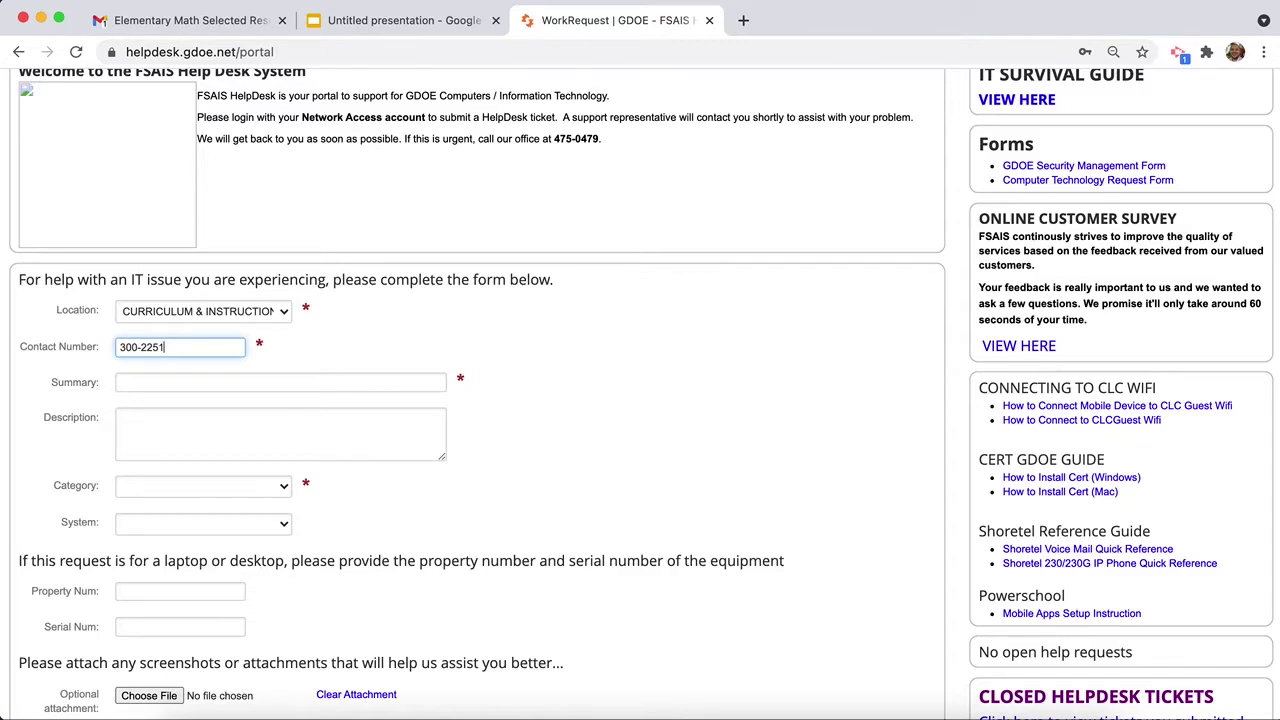
click(360, 331)
- Fill in the request summary with "GDOE Laptop not connecting to the wifi (internet)"
click(317, 380)
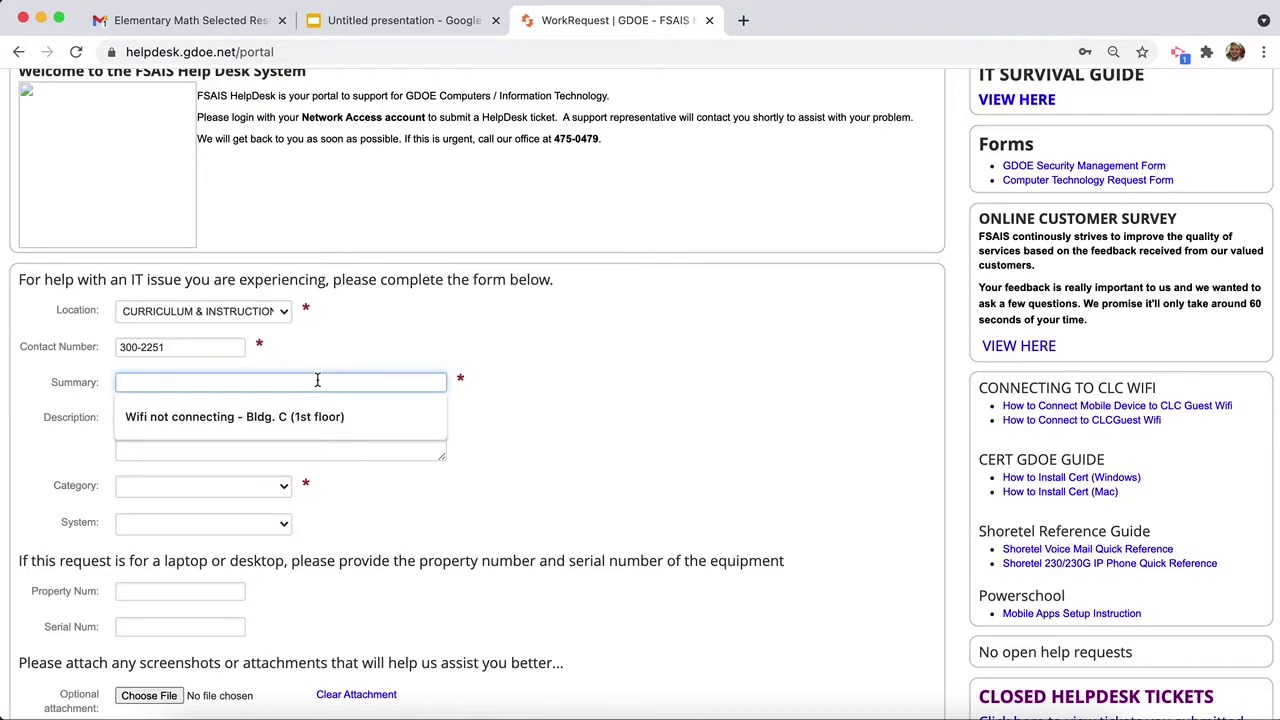
text(G)
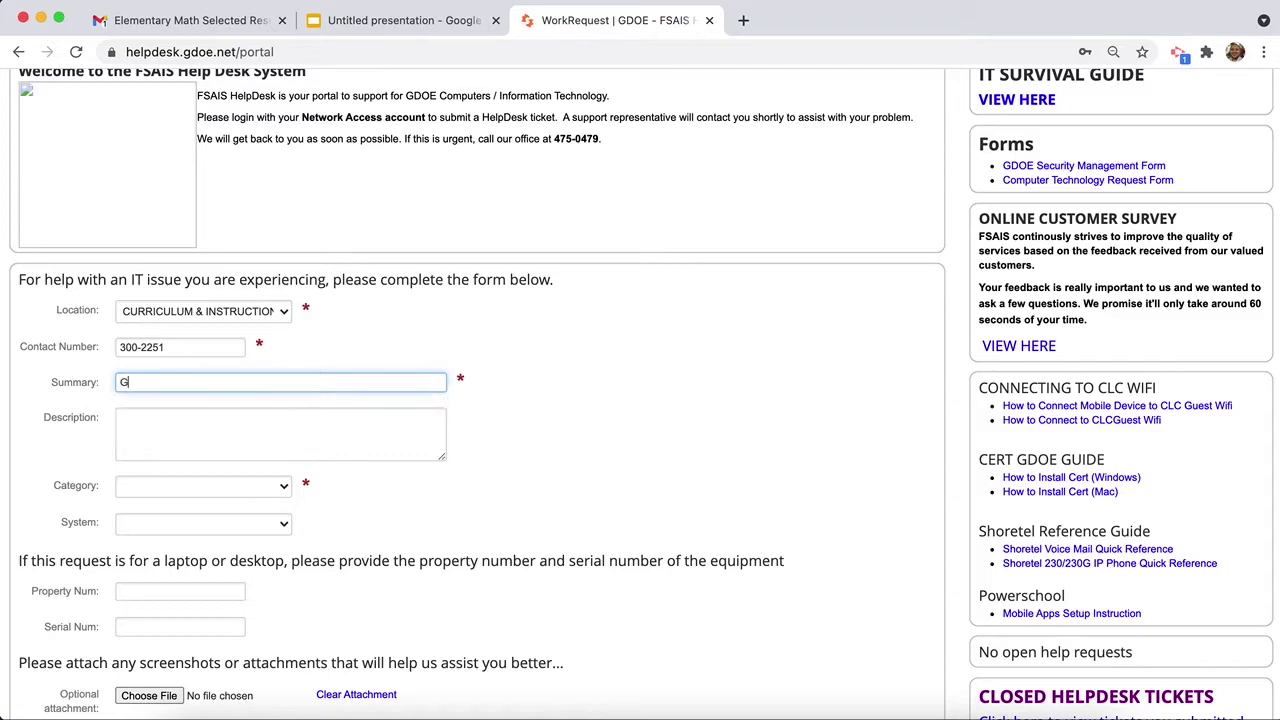
text(DOE Laptop not connecting to the )
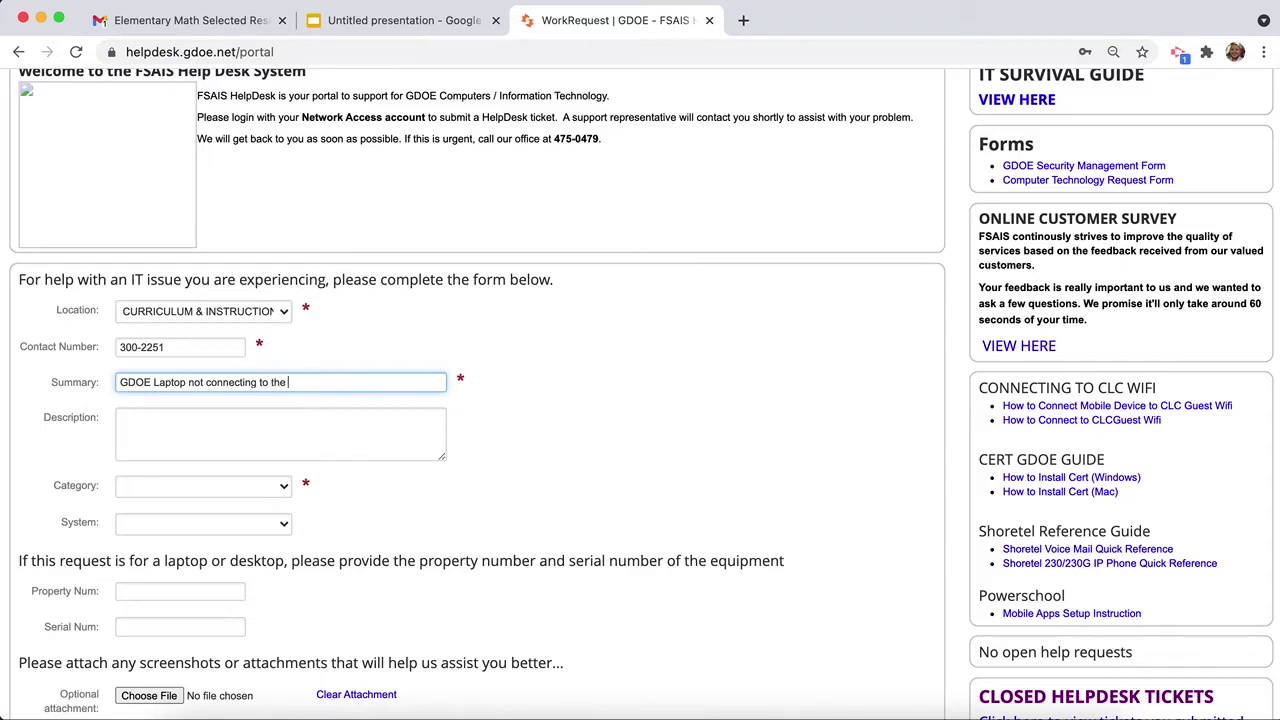
text(wifi (internet))
- Fill in the request description with "I tried restarting my laptop but it still does not connect to the internet."
click(274, 432)
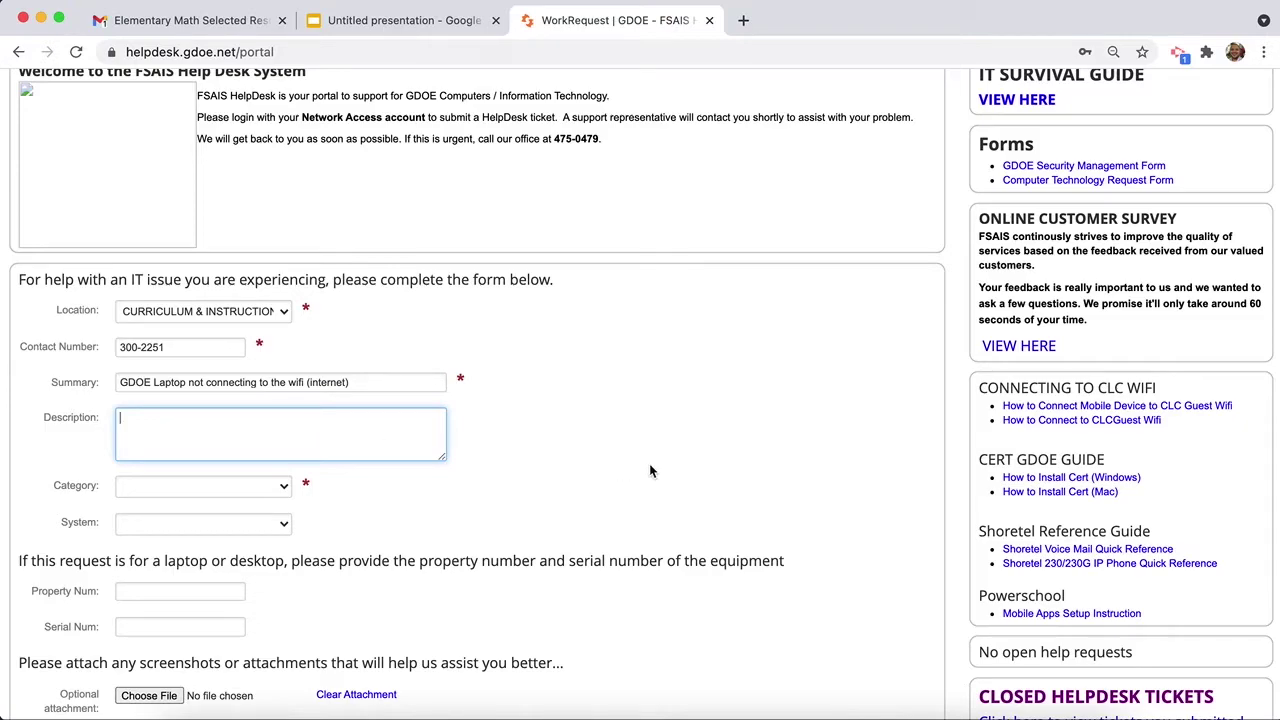
text(I tried restarting my laptop )
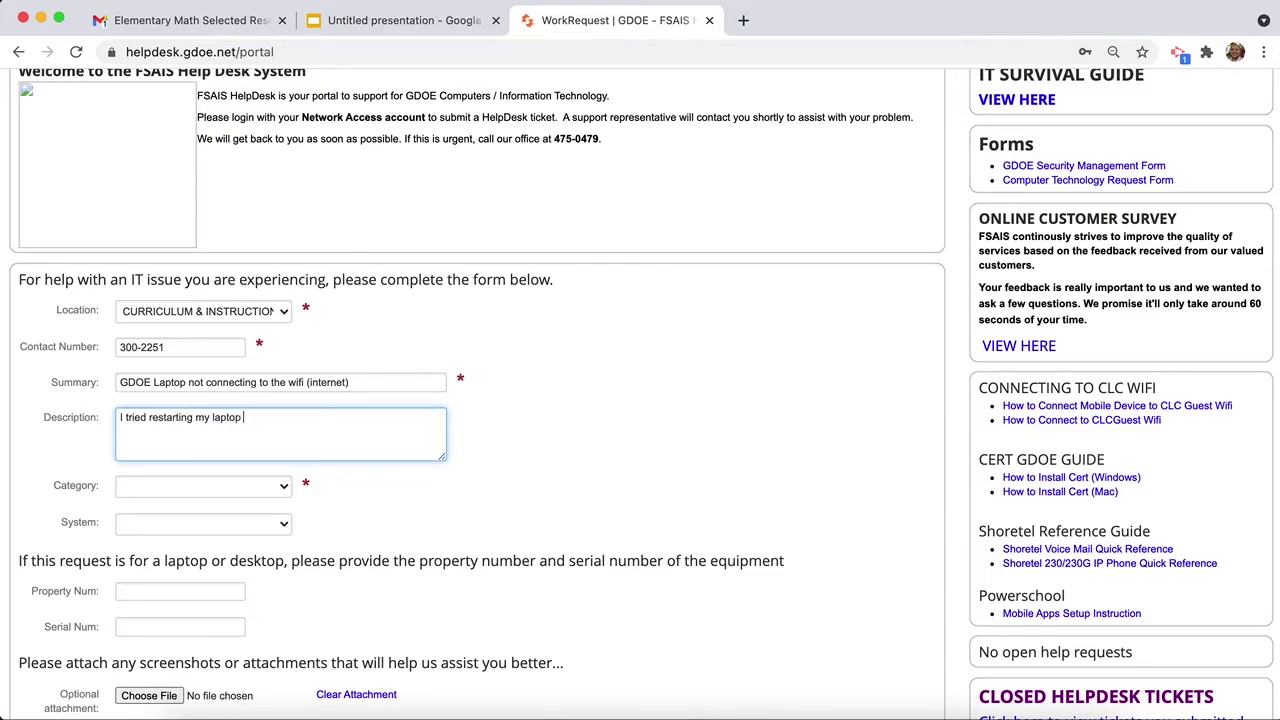
text(but it still does not connect to the inter)
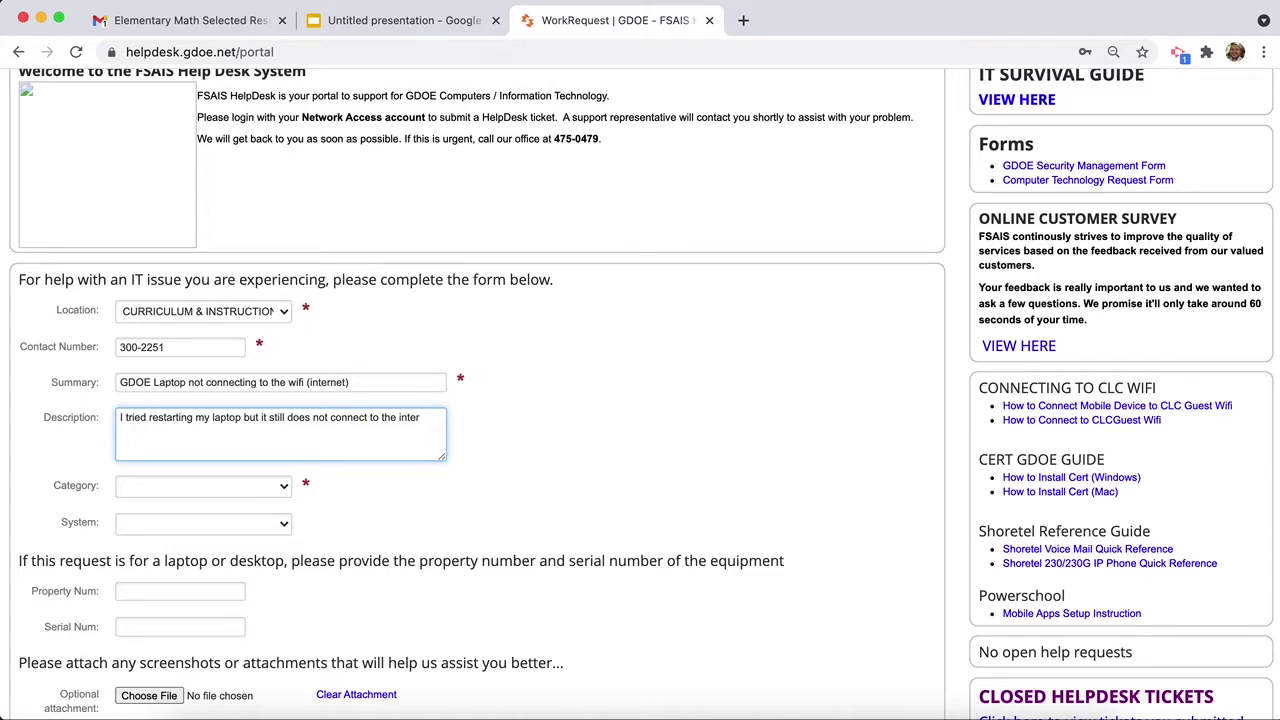
text(net.)
- Review the available categories and set the work request's category to INTERNET ACCESS PROBLEM
click(285, 490)
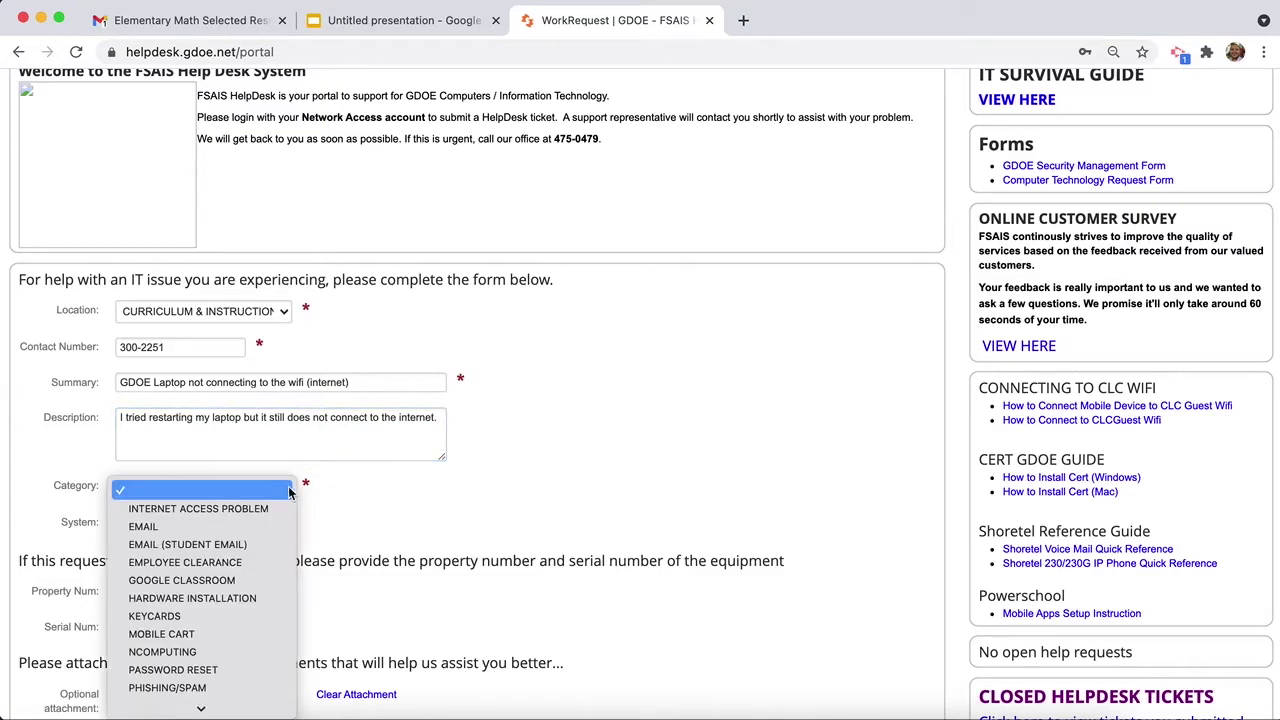
click(383, 472)
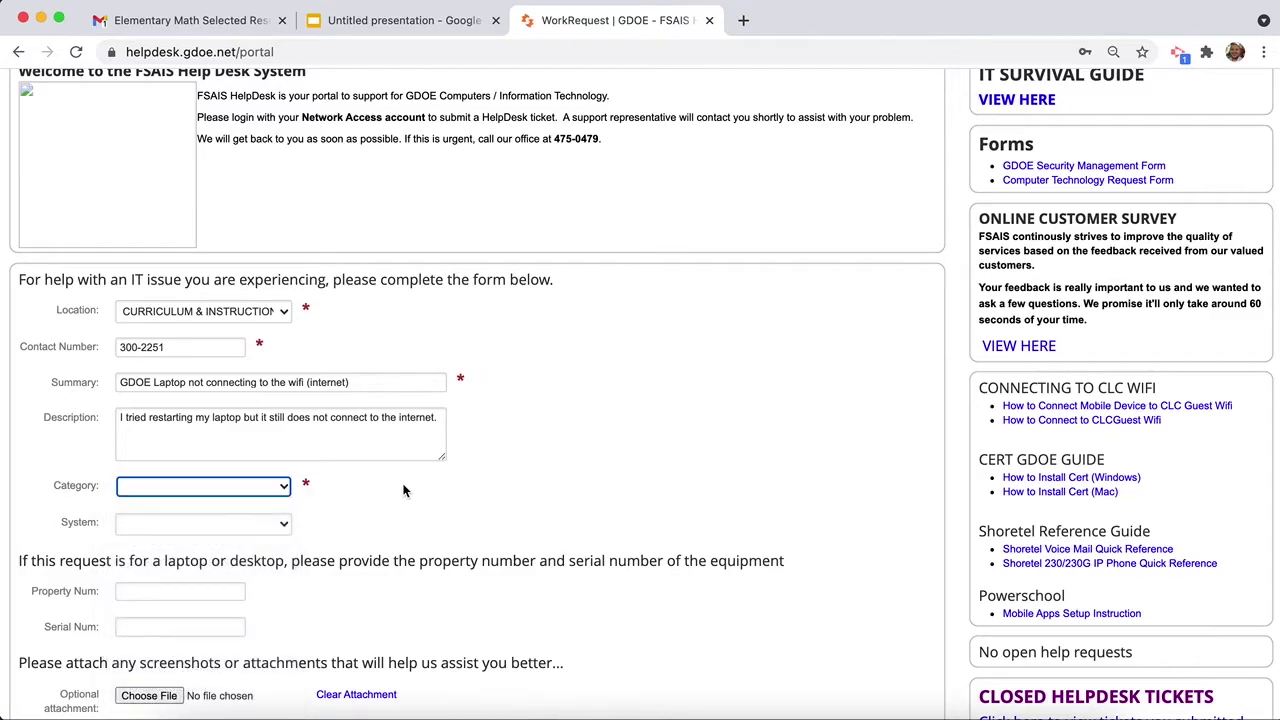
scroll(405, 488, down, 5)
click(286, 276)
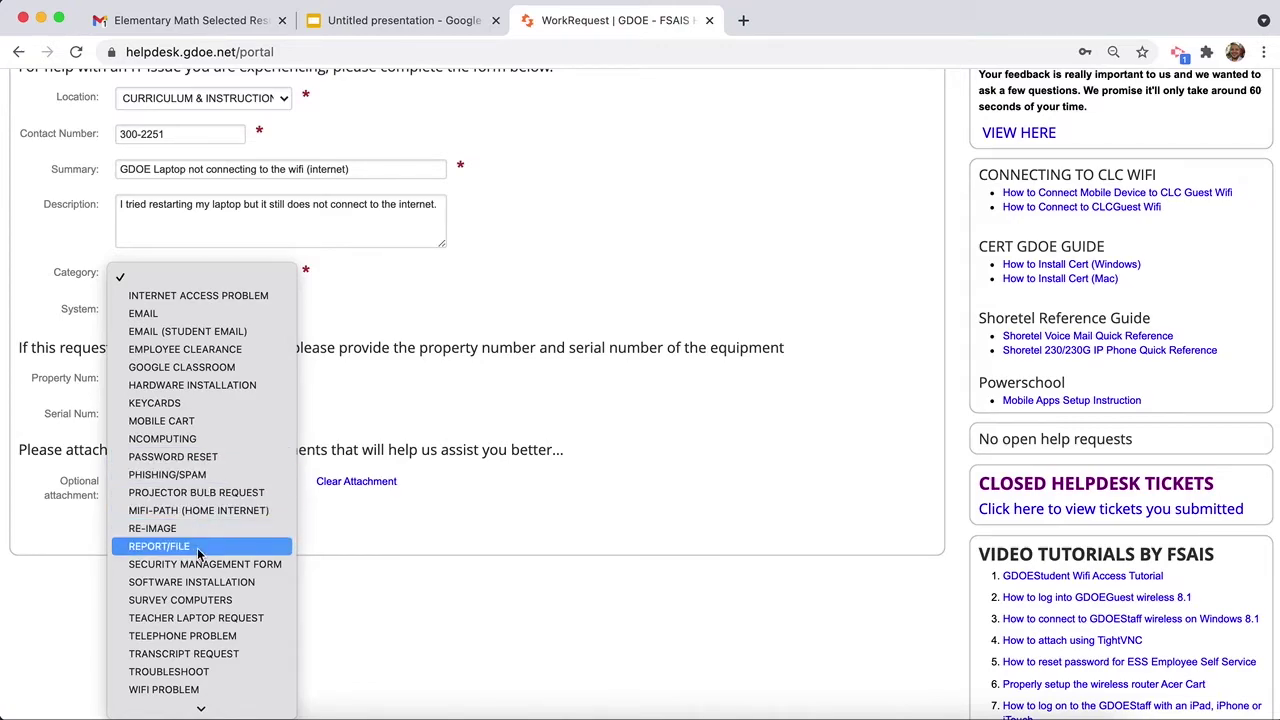
scroll(201, 633, down, 2)
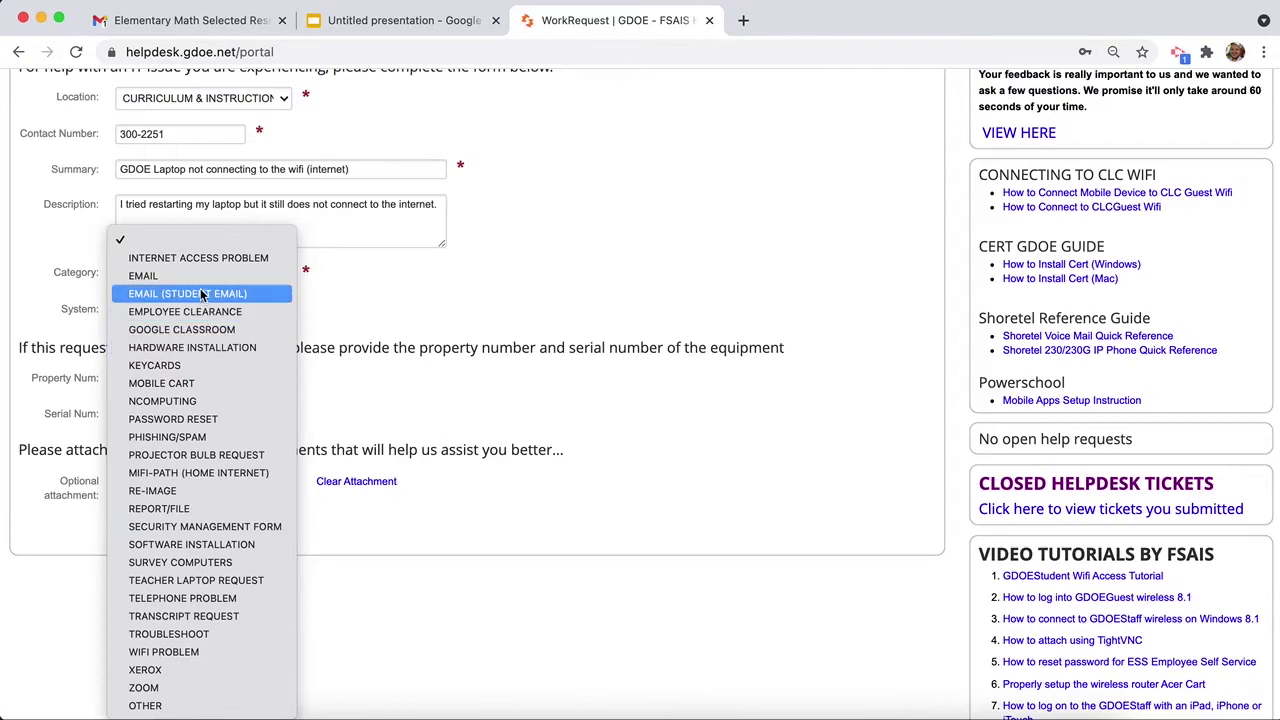
click(200, 257)
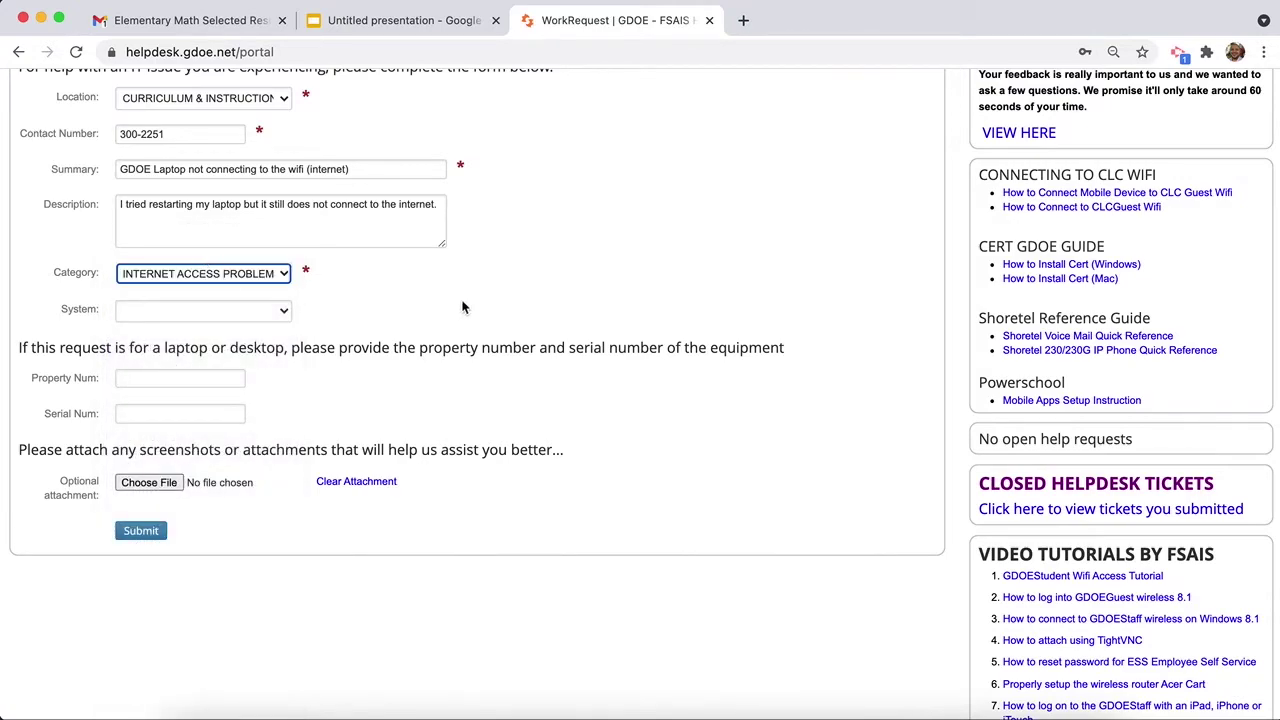
- Set the work request's system to INTERNET and place the cursor in the equipment's serial number field
click(284, 316)
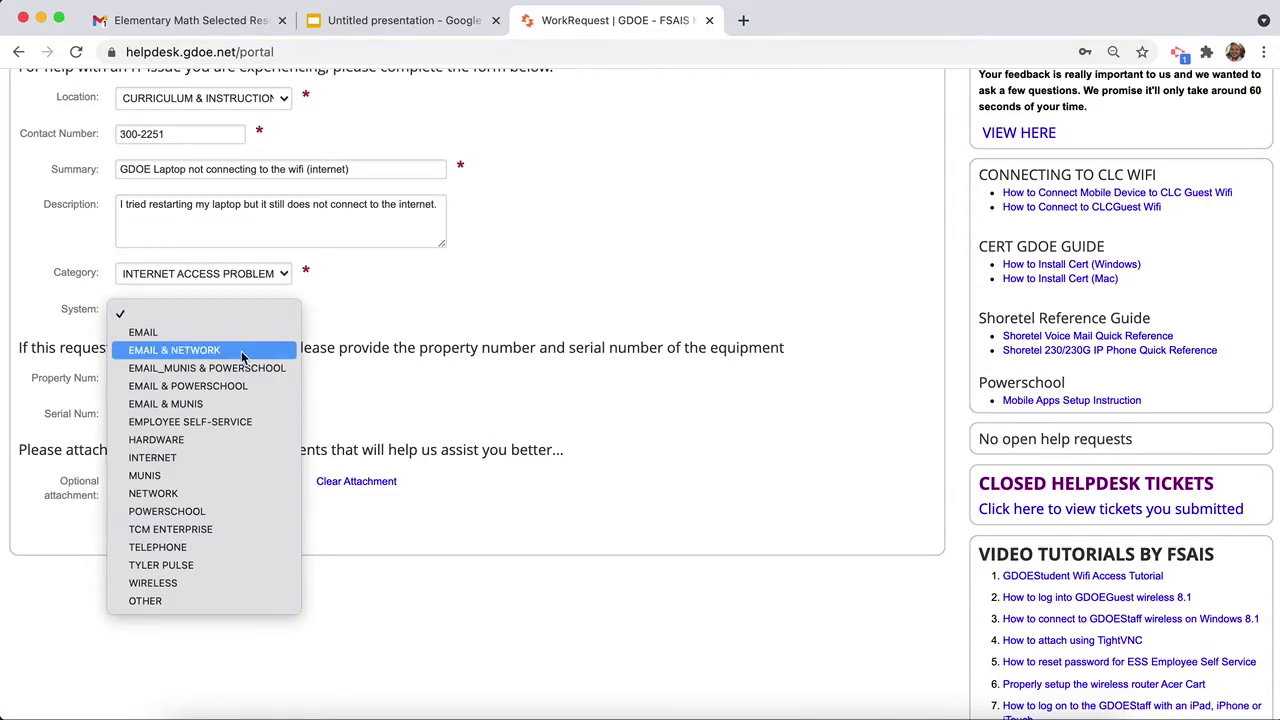
click(213, 459)
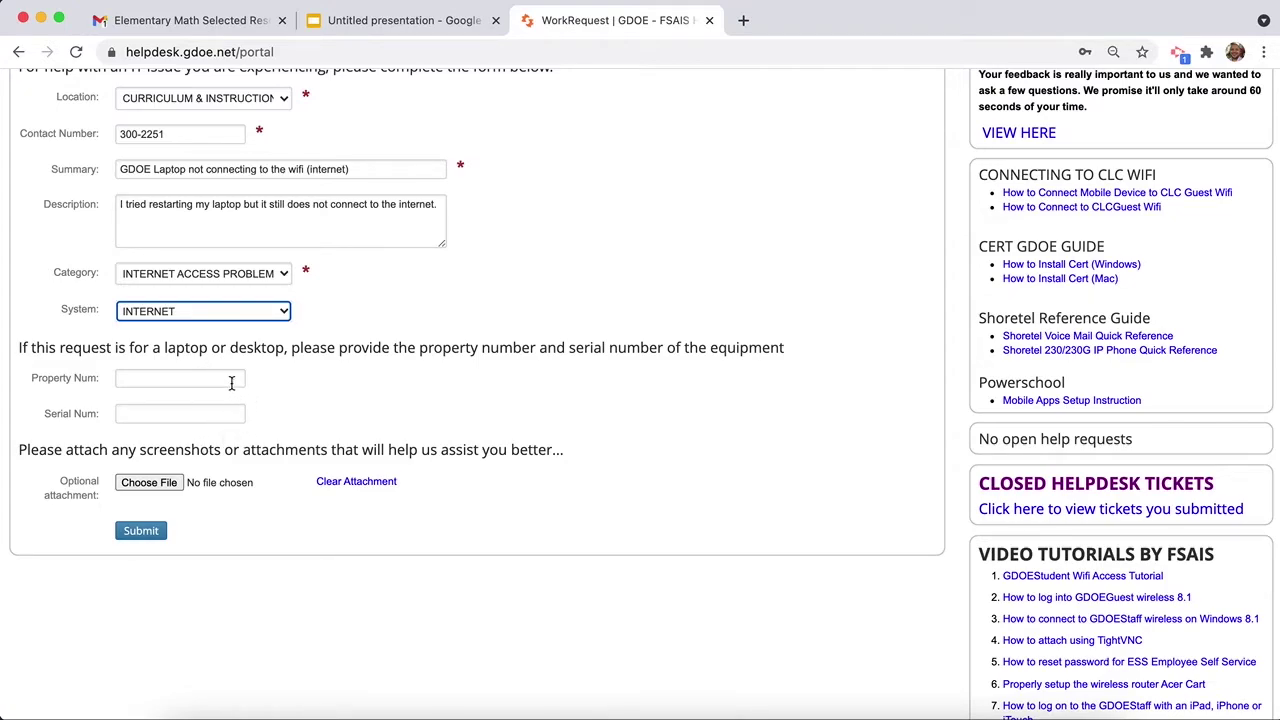
click(220, 418)
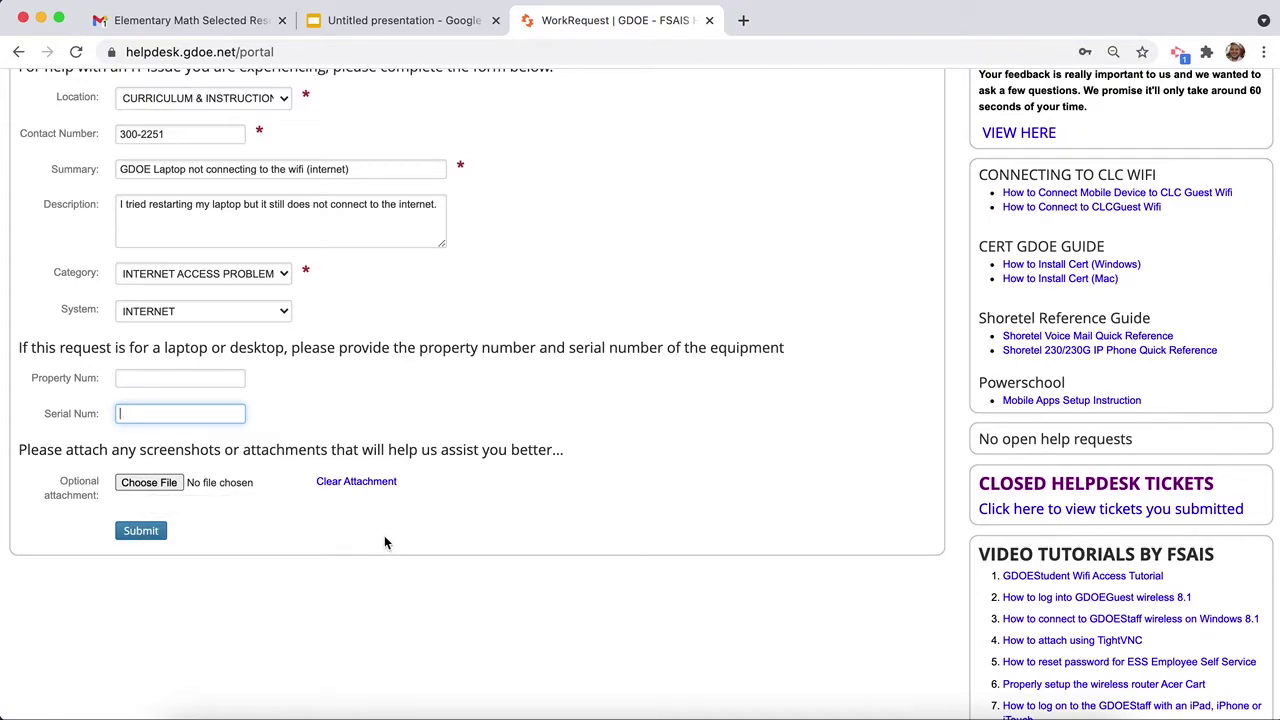
- Sign out of the help desk portal without submitting the work request
scroll(528, 472, up, 1)
scroll(528, 472, up, 5)
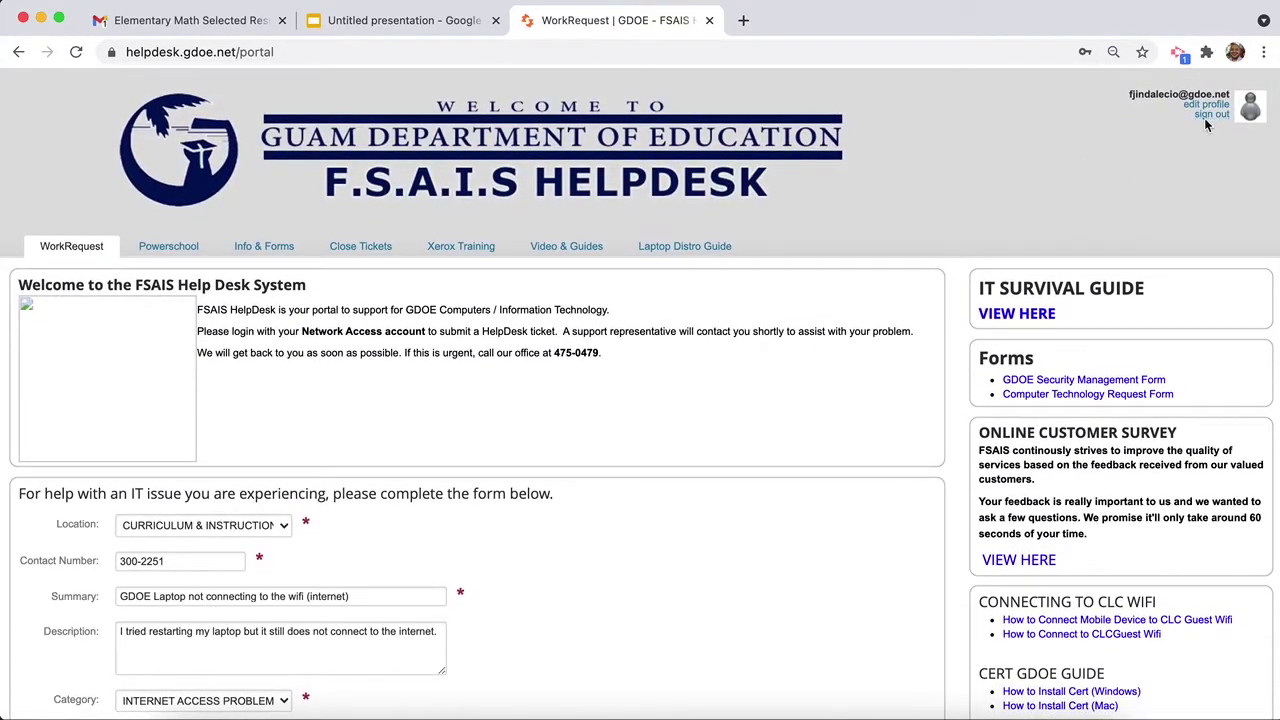
click(1211, 115)
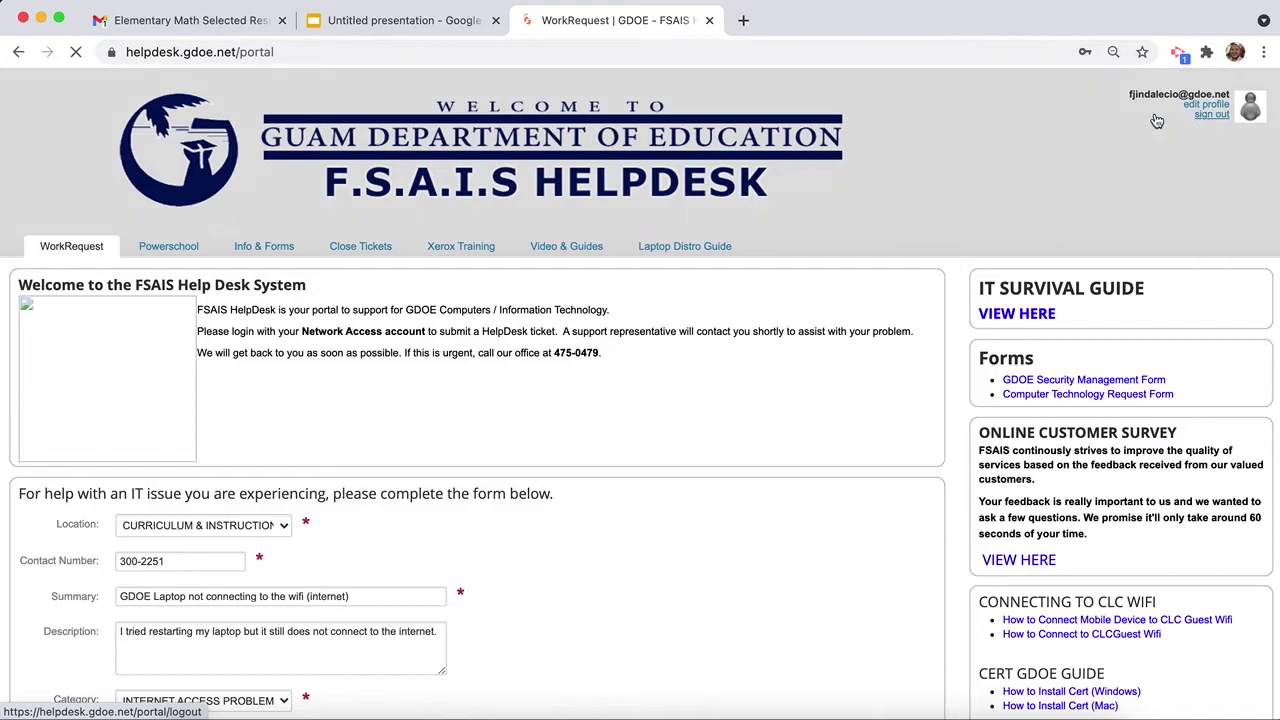
- Switch to Gmail to view the inbox's message list, and return to the help desk page
click(180, 20)
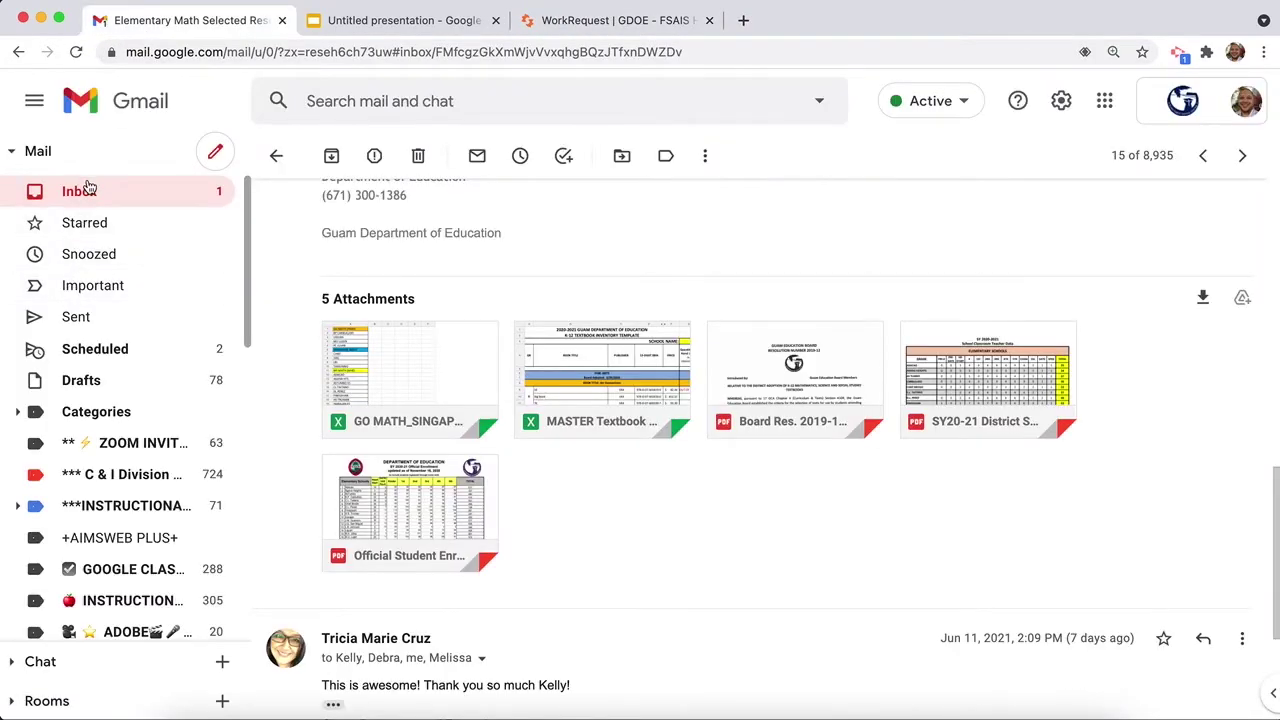
click(88, 190)
scroll(503, 297, up, 5)
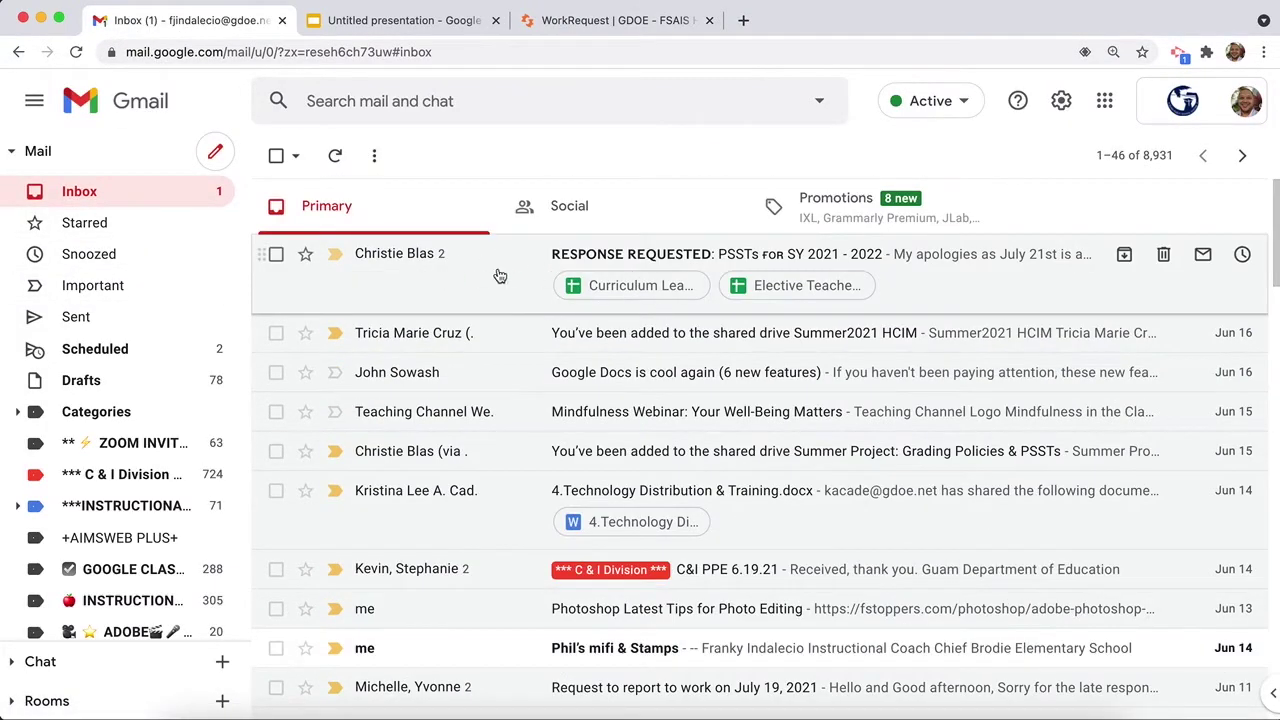
click(620, 20)
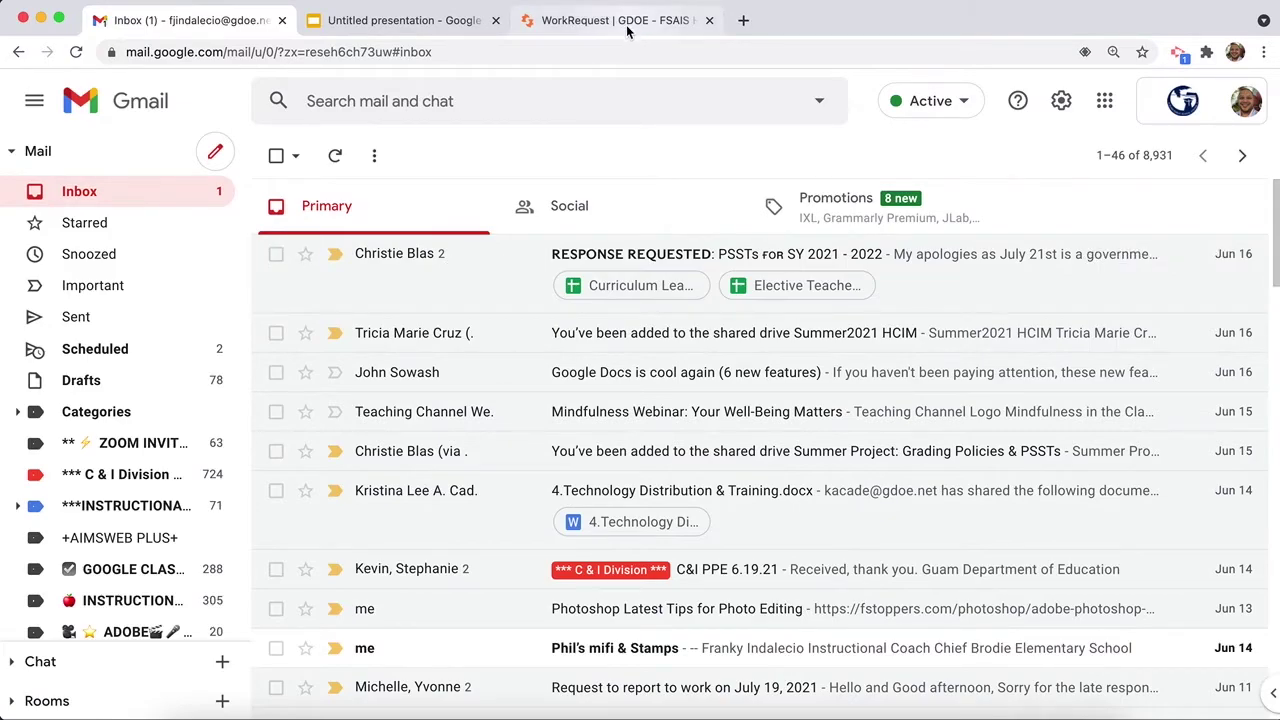